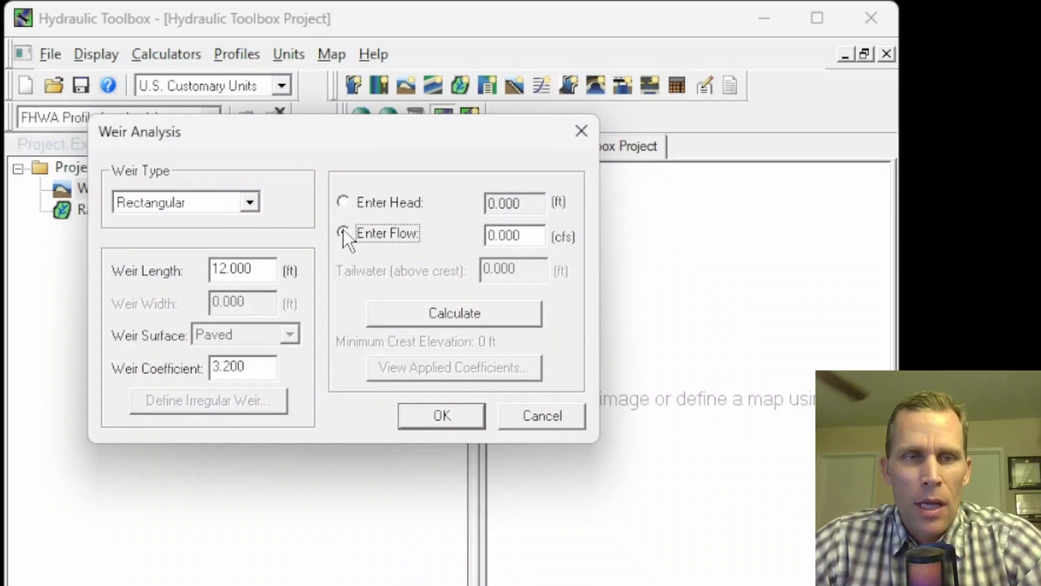
# Calculate the flow over the rectangular weir from a head of 2 ft
pyautogui.click(343, 205)
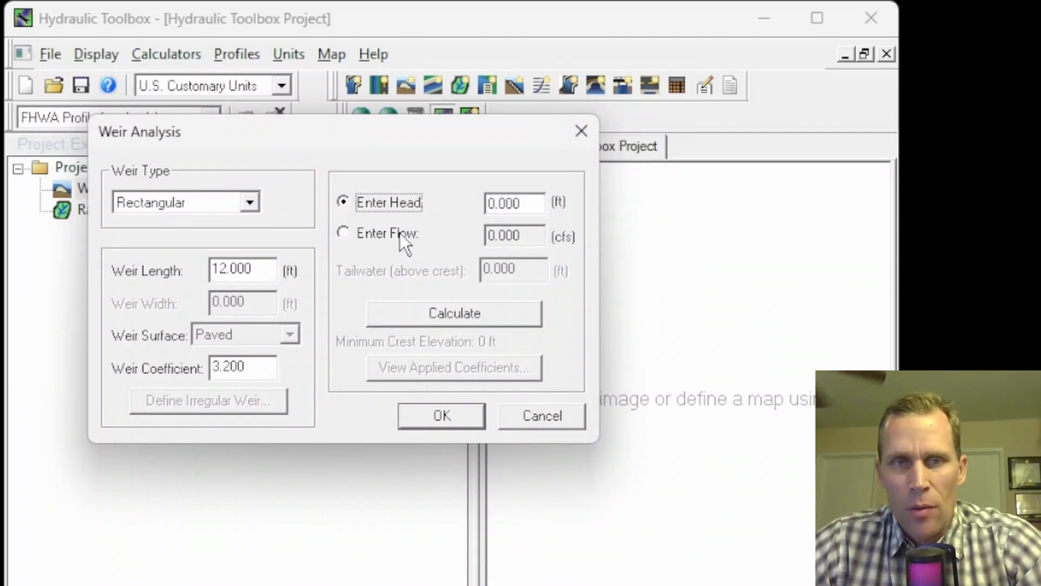
pyautogui.doubleClick(512, 203)
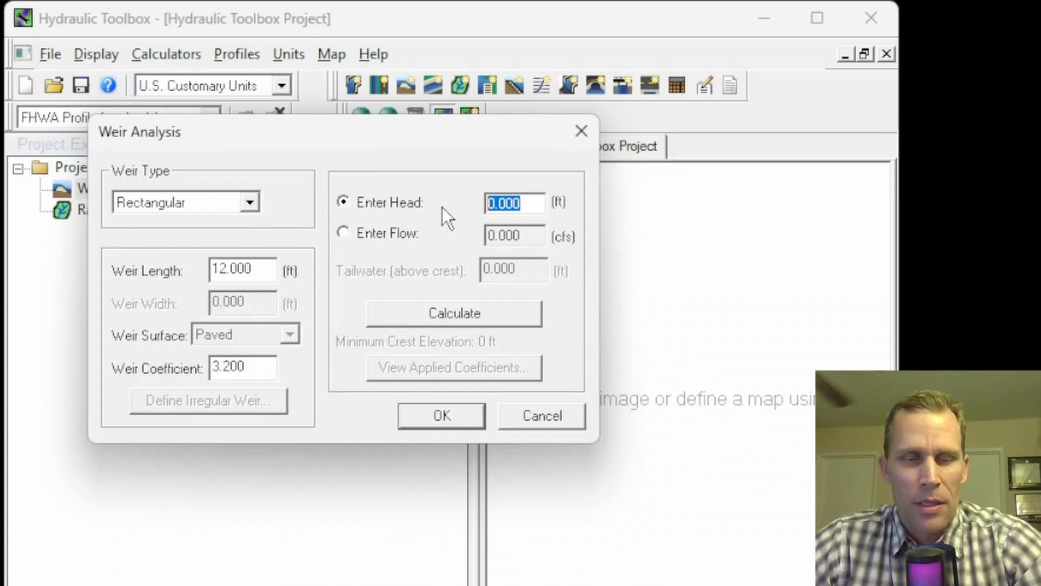
pyautogui.write('2')
pyautogui.moveTo(505, 202); pyautogui.dragTo(437, 211)
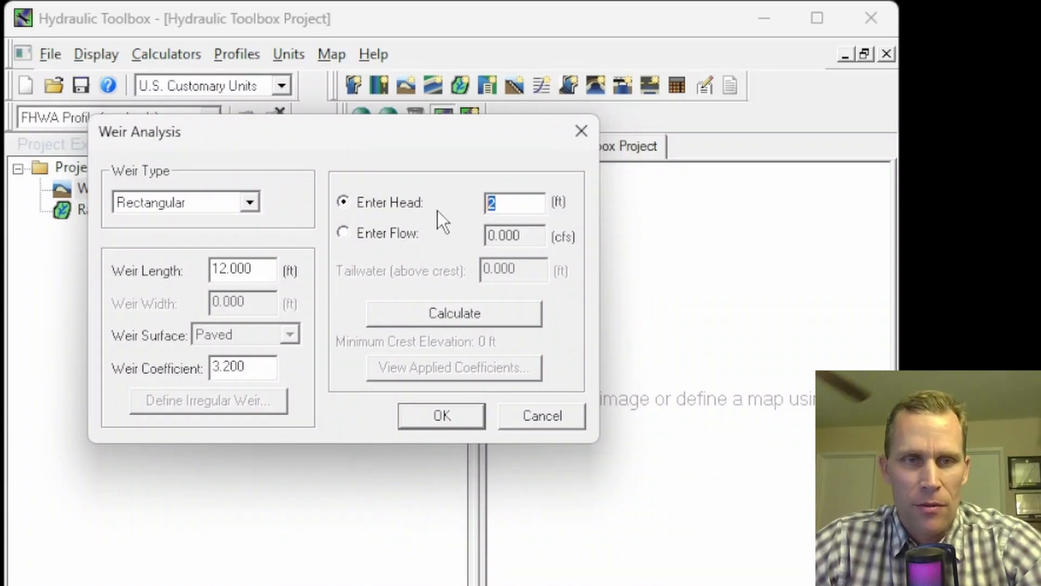
pyautogui.click(436, 312)
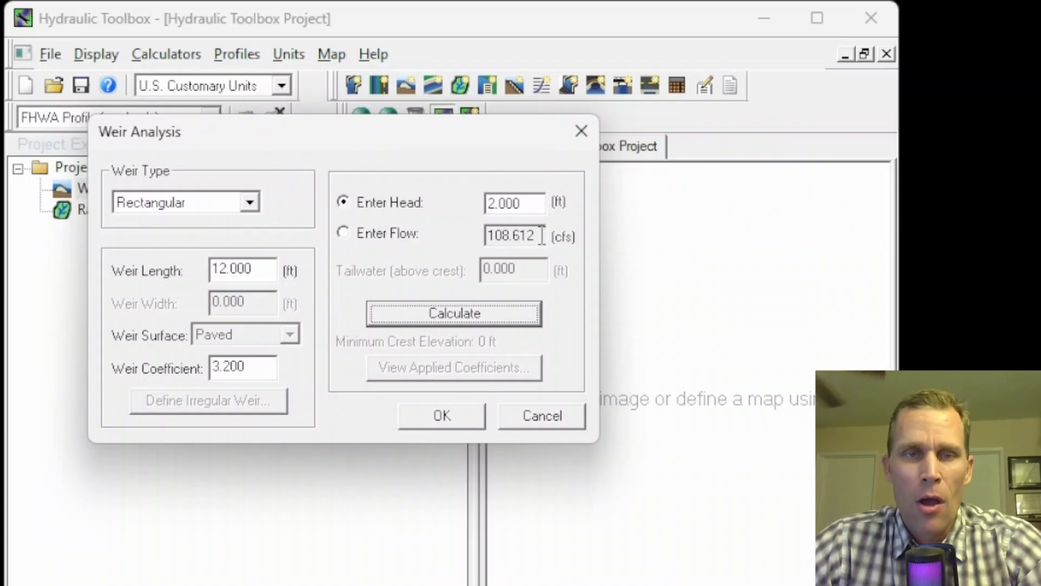
pyautogui.moveTo(531, 234); pyautogui.dragTo(453, 243)
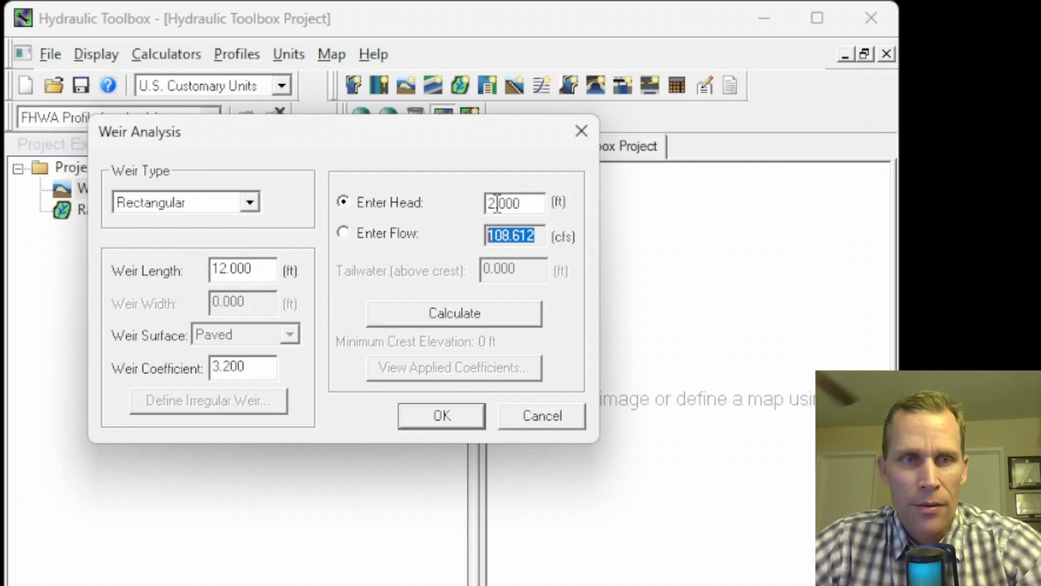
# Set the weir head to 3 ft, calculate the flow and accept the weir analysis
pyautogui.hotkey('shift', 'Tab')
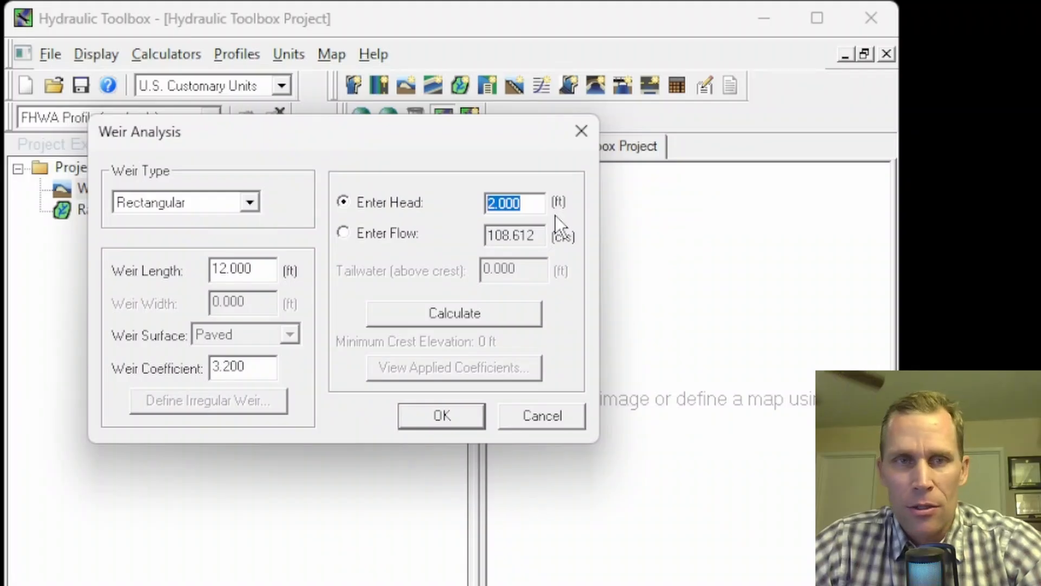
pyautogui.write('3')
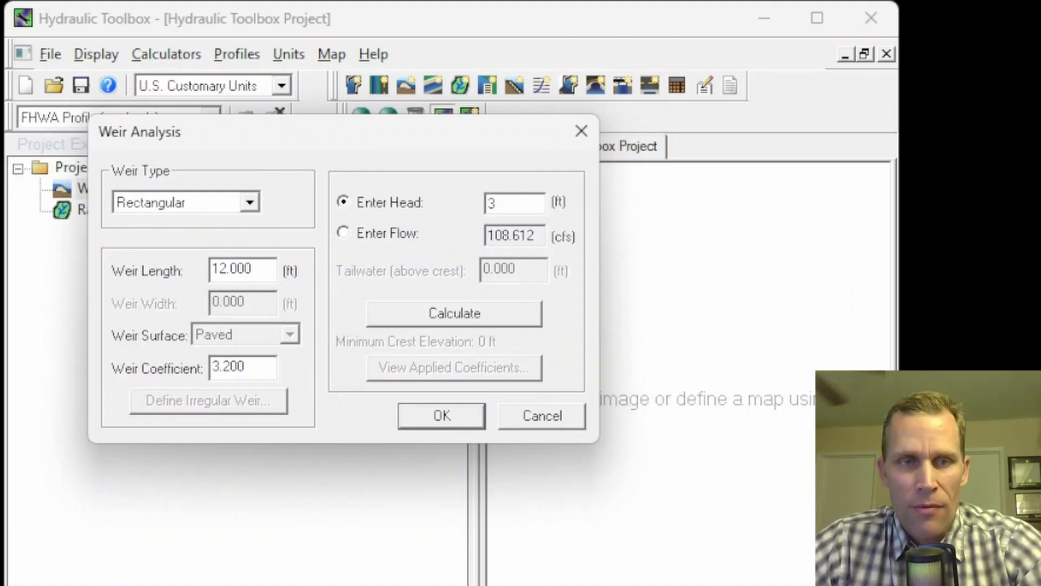
pyautogui.click(491, 319)
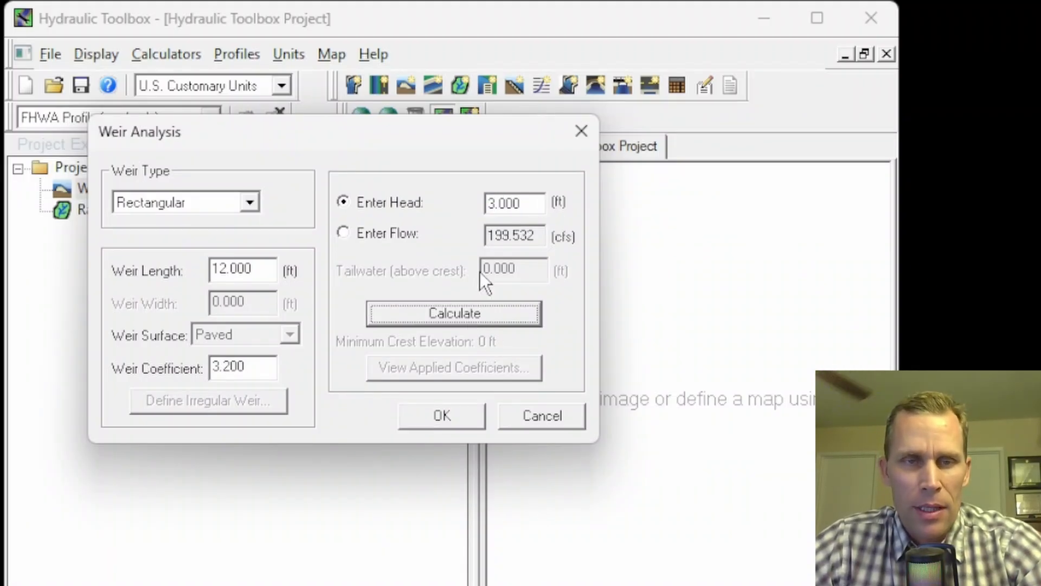
pyautogui.moveTo(536, 239); pyautogui.dragTo(470, 240)
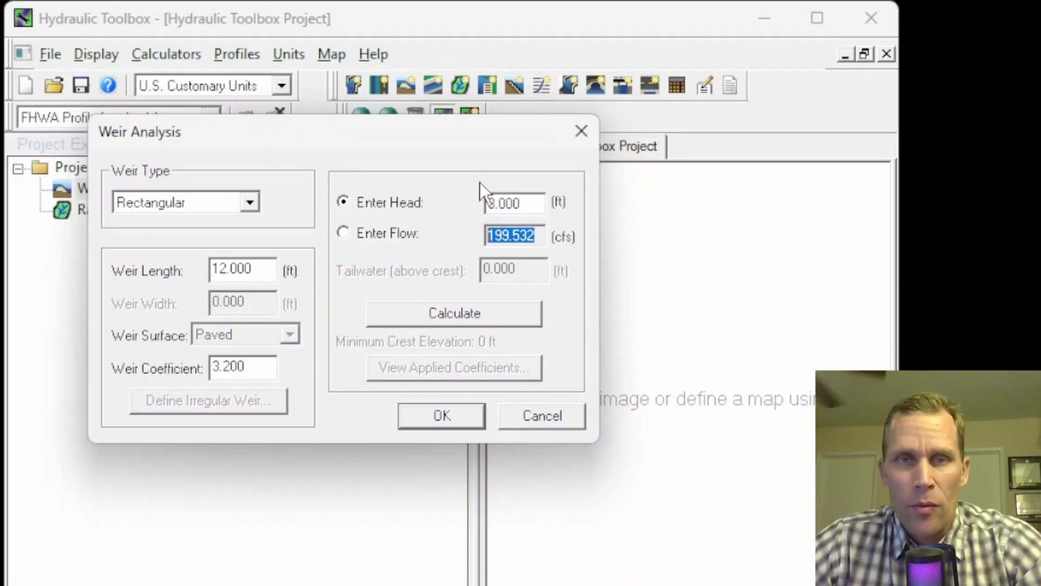
pyautogui.click(464, 417)
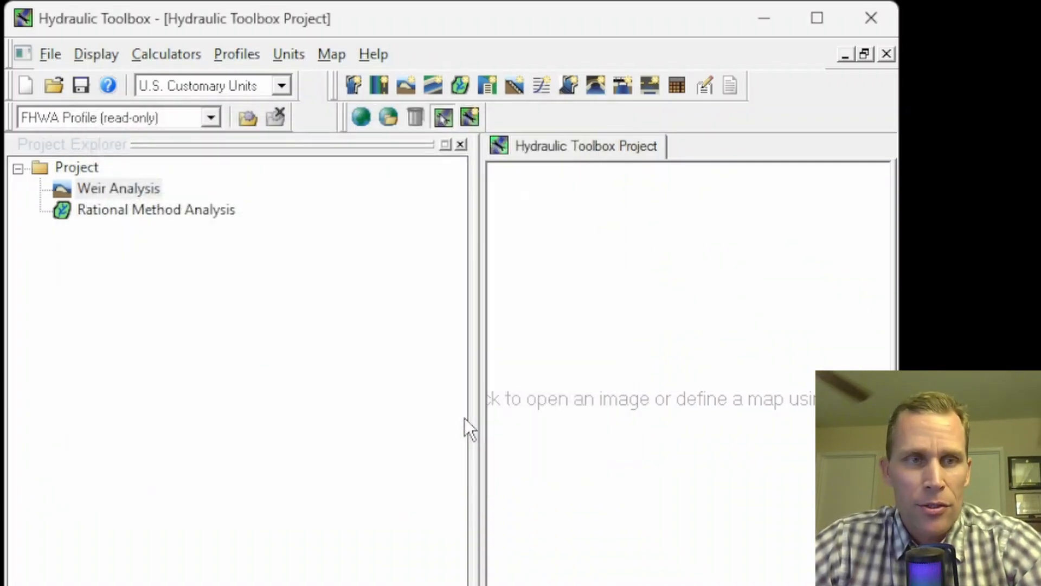
# Open the Rational Method Analysis from the project and look over its area and flowrate parameters
pyautogui.click(113, 213)
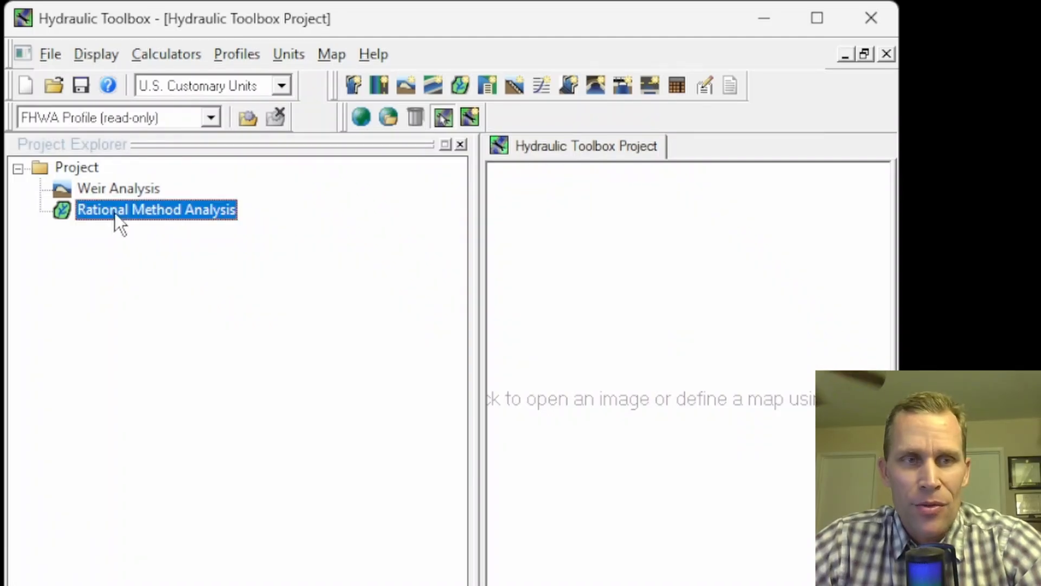
pyautogui.doubleClick(161, 209)
pyautogui.moveTo(410, 138); pyautogui.dragTo(254, 93)
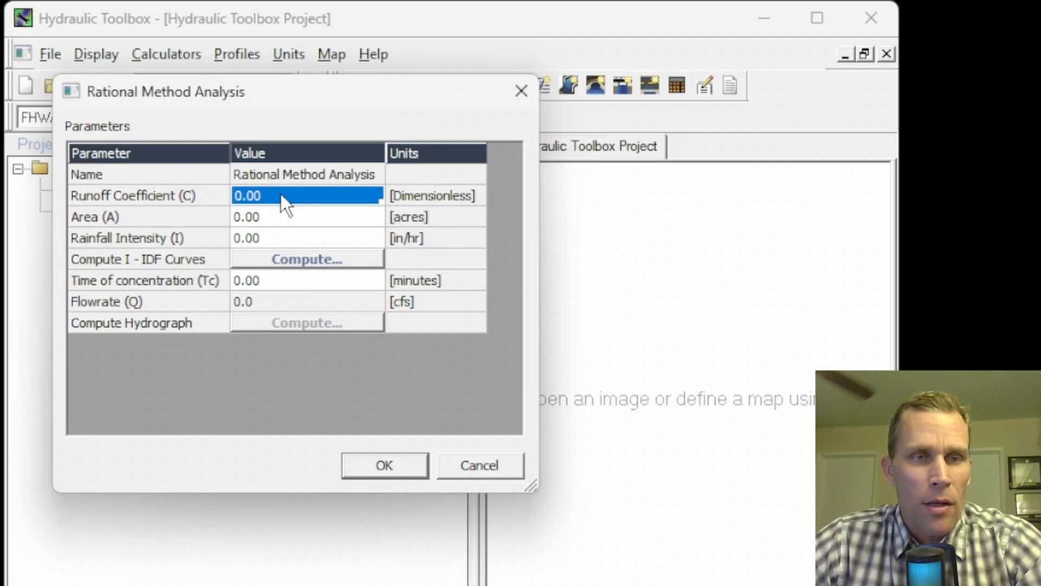
pyautogui.click(271, 216)
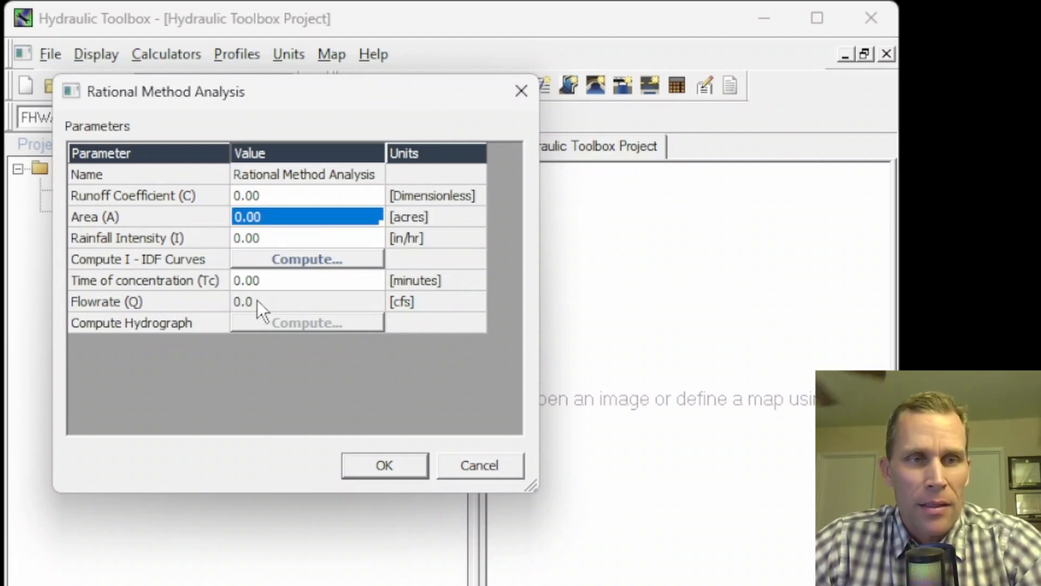
pyautogui.click(274, 305)
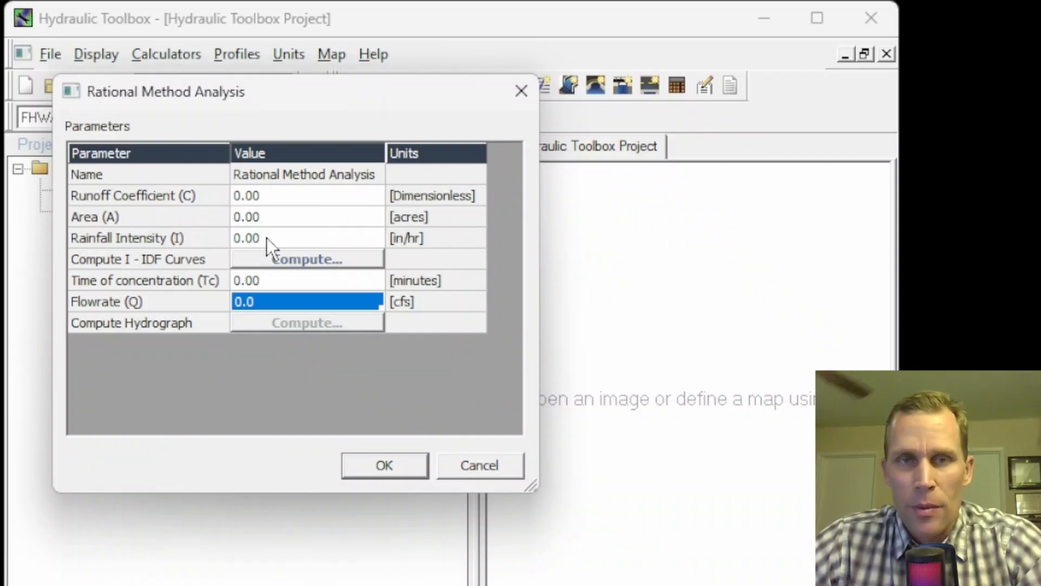
# Set the runoff coefficient to 0.45 and the area to 100 acres in the Rational Method Analysis
pyautogui.click(329, 199)
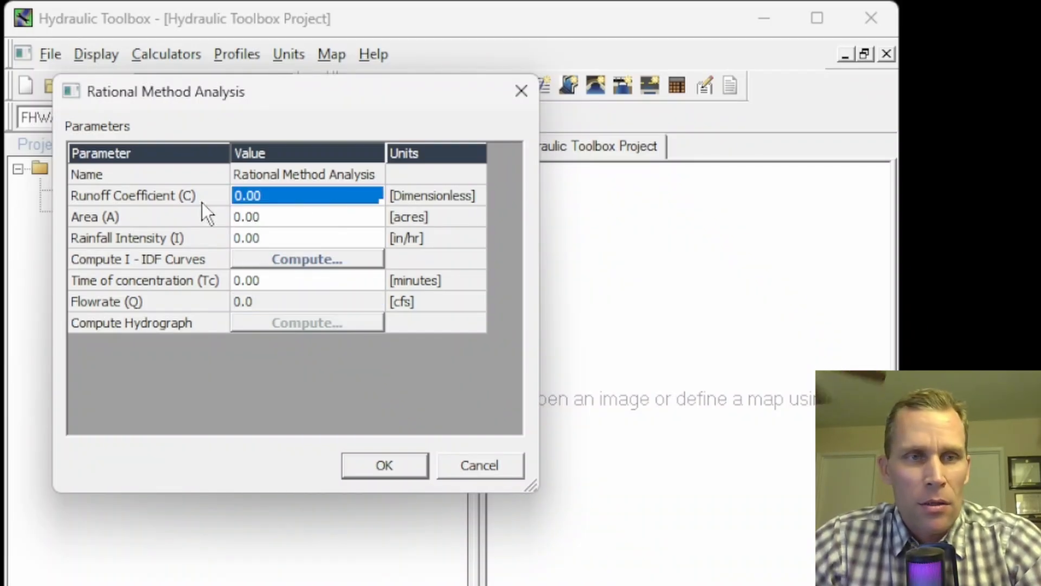
pyautogui.click(299, 197)
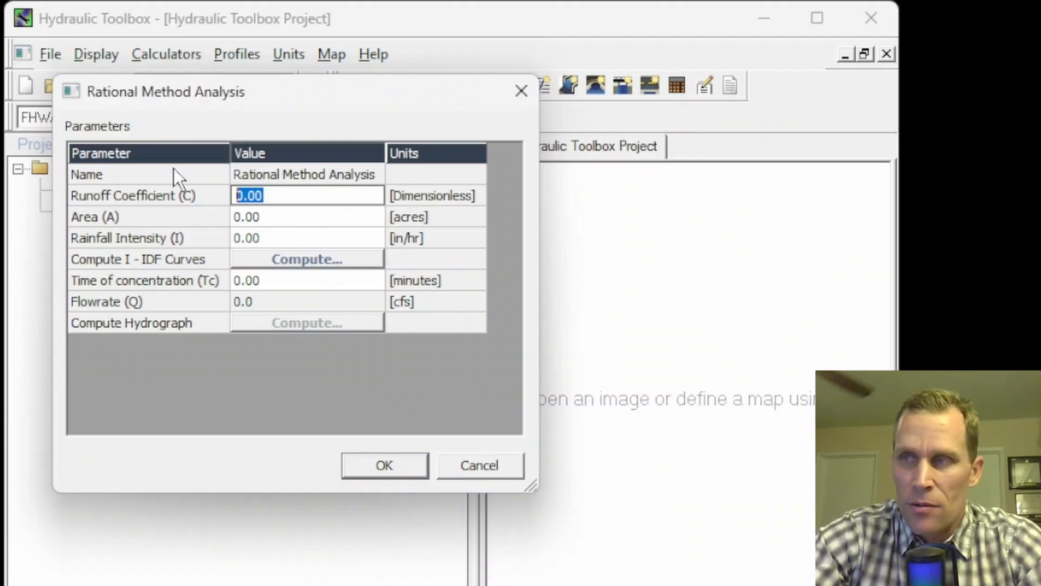
pyautogui.write('0.45')
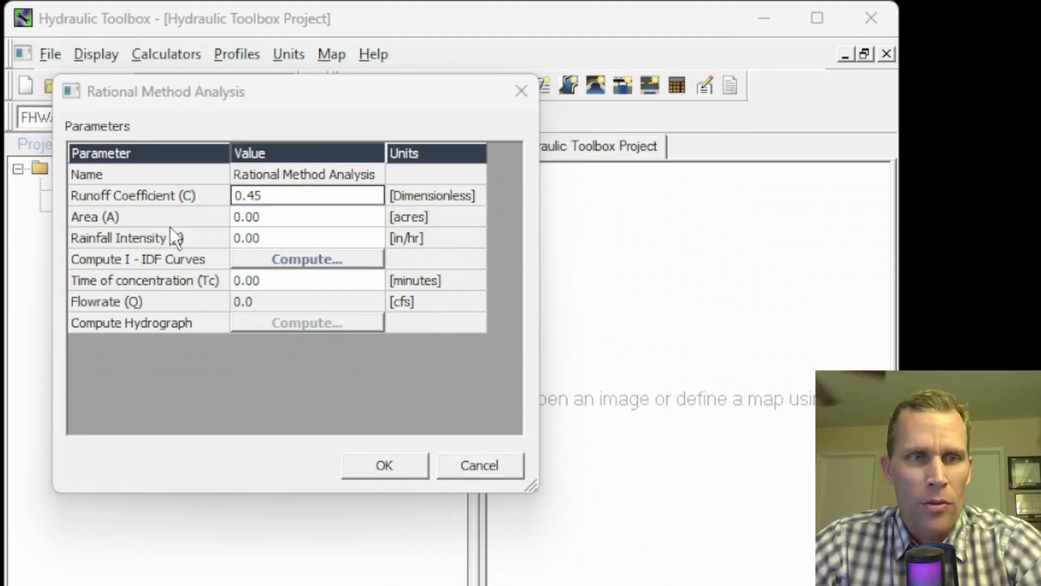
pyautogui.click(279, 216)
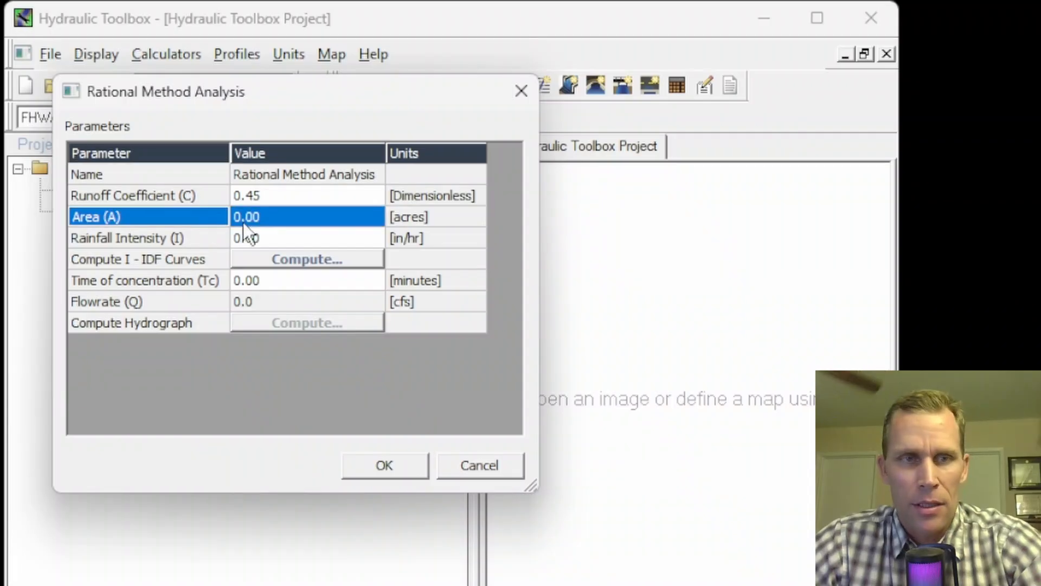
pyautogui.write('1')
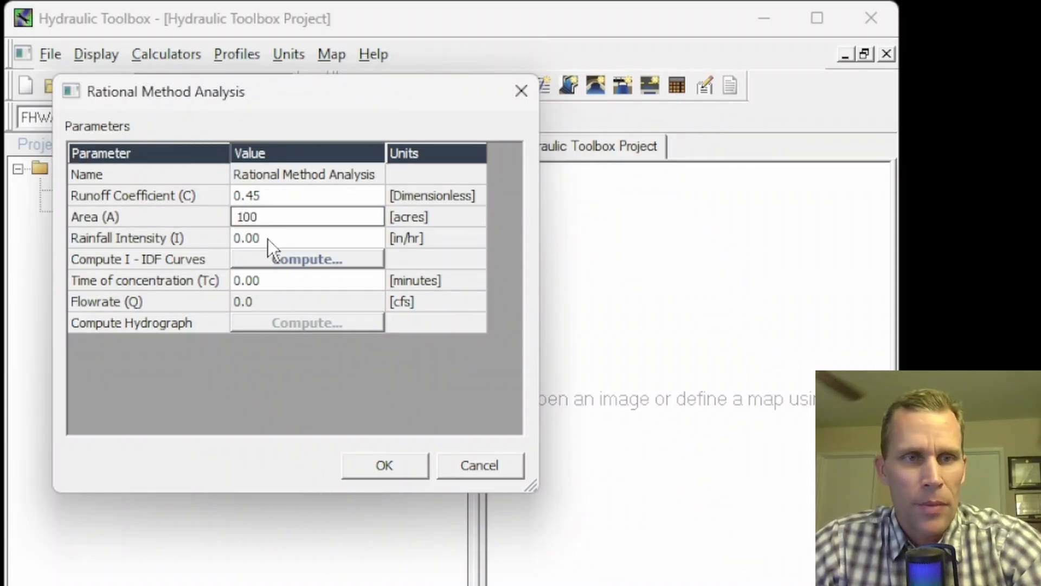
pyautogui.press('Return')
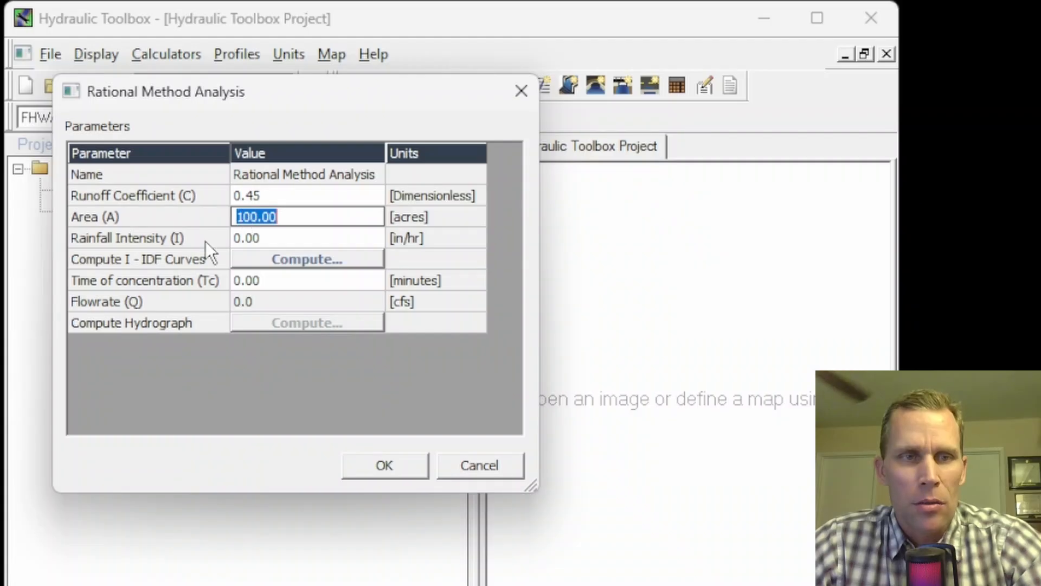
# Open the IDF computation, choose Hydro 35 Data (Eastern US) and open its storm data variables for definition
pyautogui.click(305, 260)
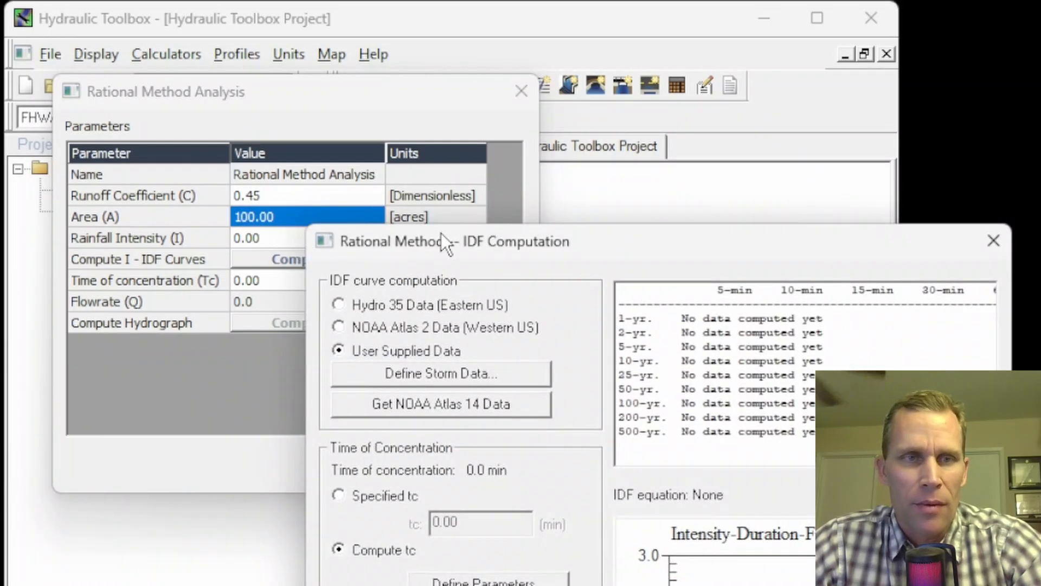
pyautogui.moveTo(441, 233); pyautogui.dragTo(218, 14)
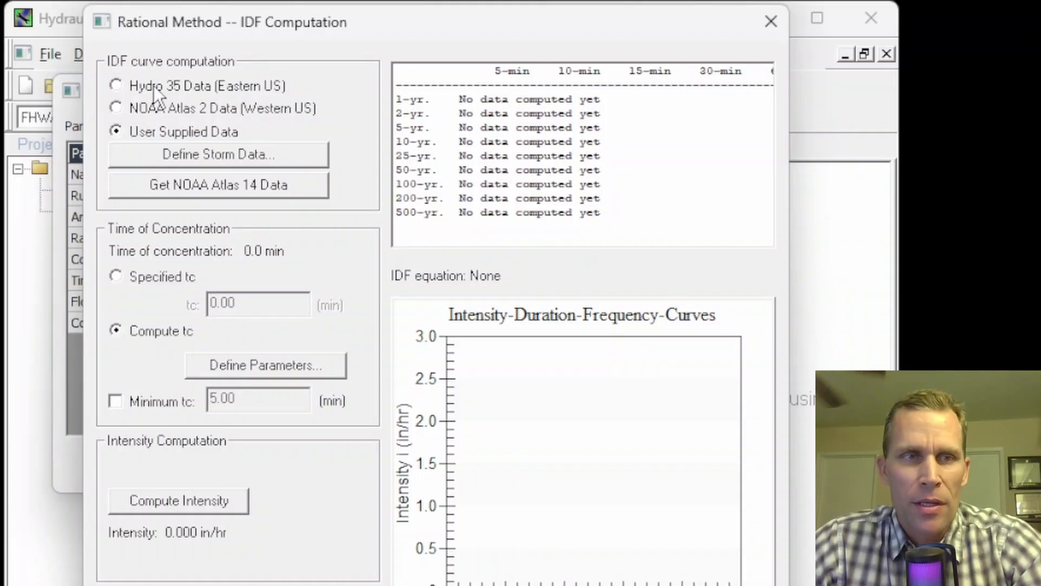
pyautogui.click(116, 87)
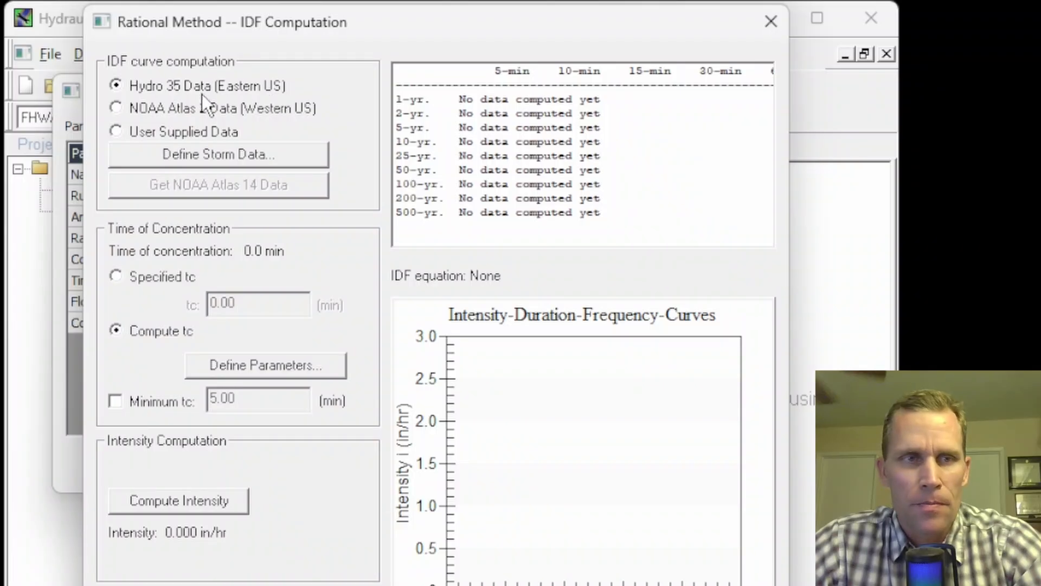
pyautogui.click(180, 155)
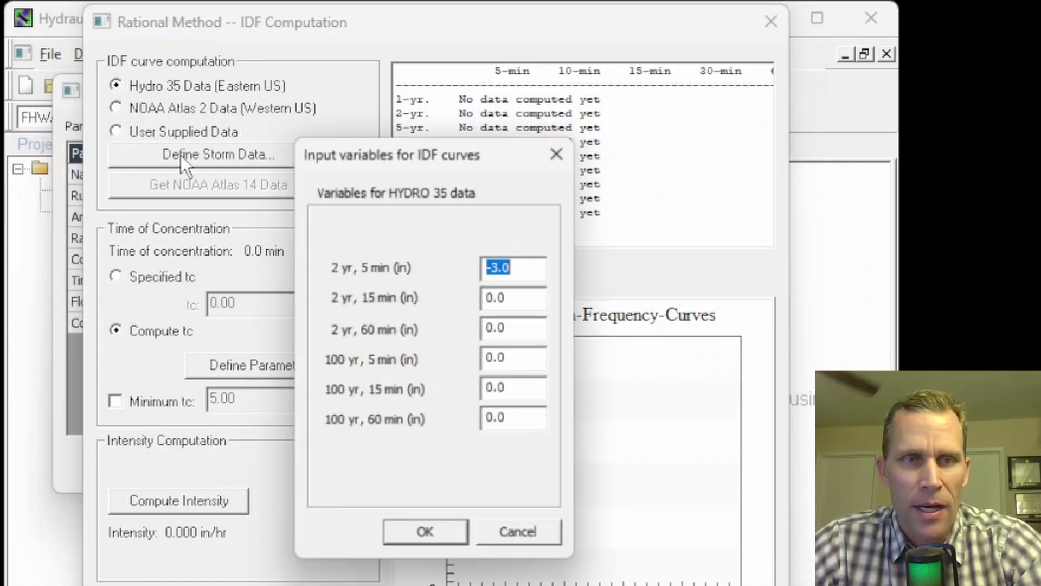
pyautogui.moveTo(412, 158); pyautogui.dragTo(599, 122)
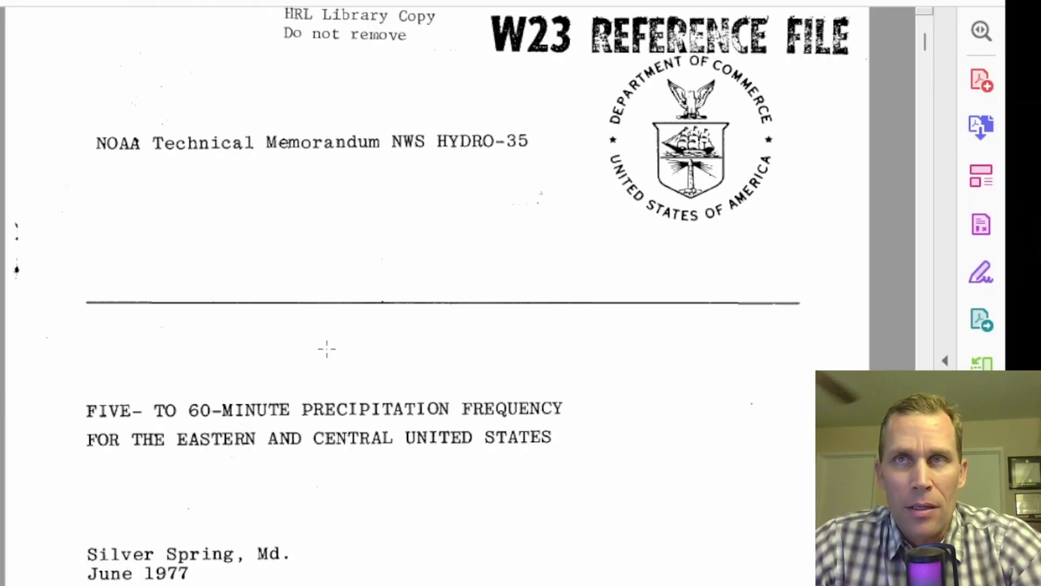
# In the NOAA HYDRO-35 PDF, find the list of figures and highlight the 2-yr 60-min precipitation entry and its page number
pyautogui.scroll(-4, 374, 280)
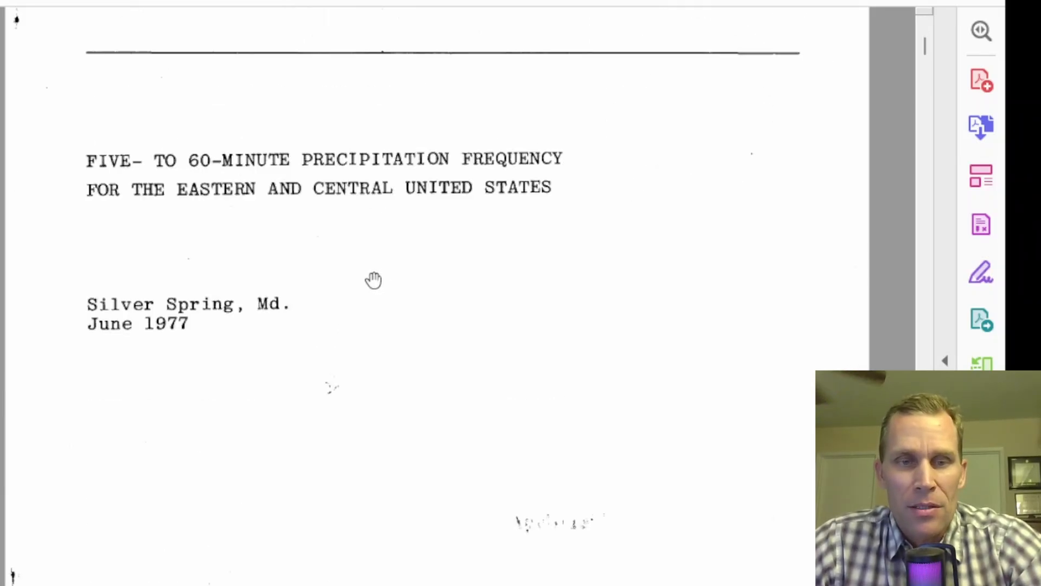
pyautogui.scroll(-20, 374, 280)
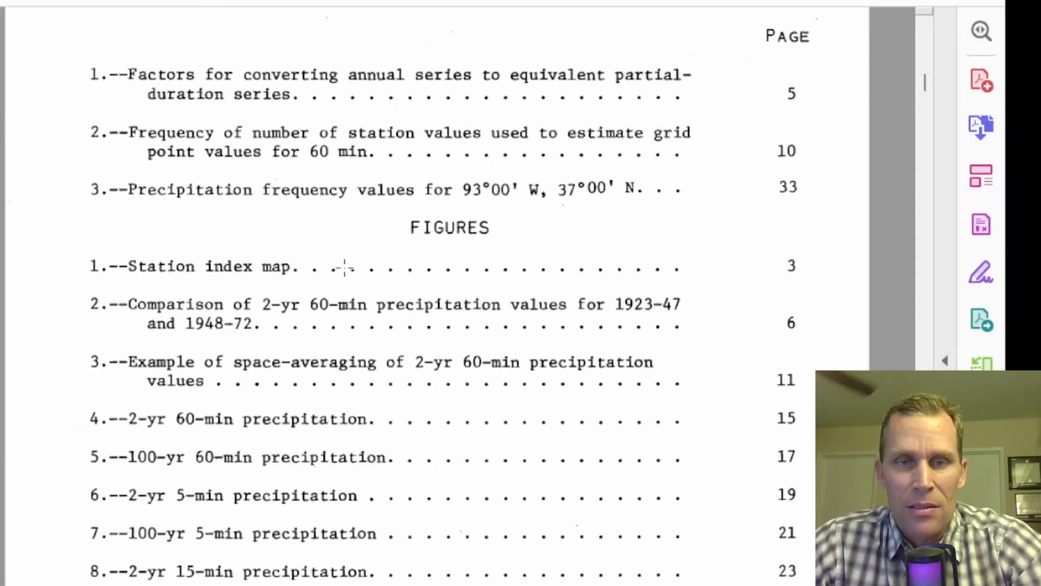
pyautogui.scroll(-4, 344, 267)
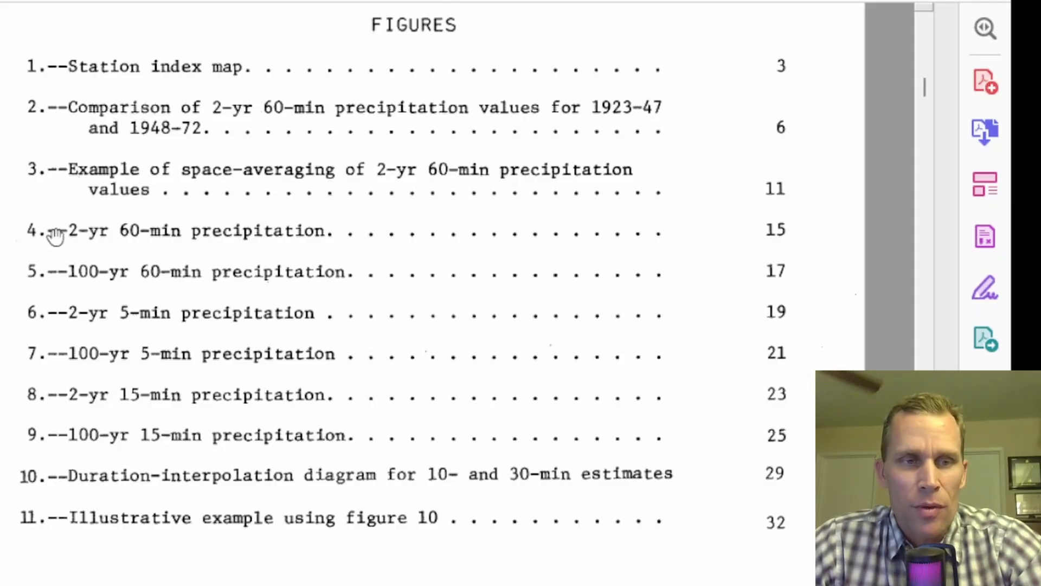
pyautogui.moveTo(67, 232); pyautogui.dragTo(167, 239)
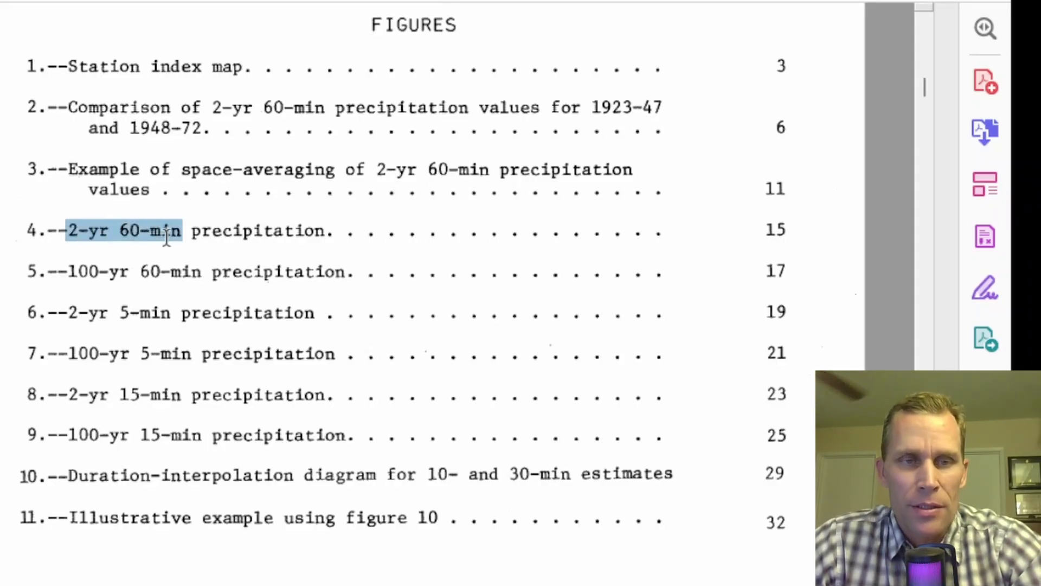
pyautogui.moveTo(763, 230); pyautogui.dragTo(793, 234)
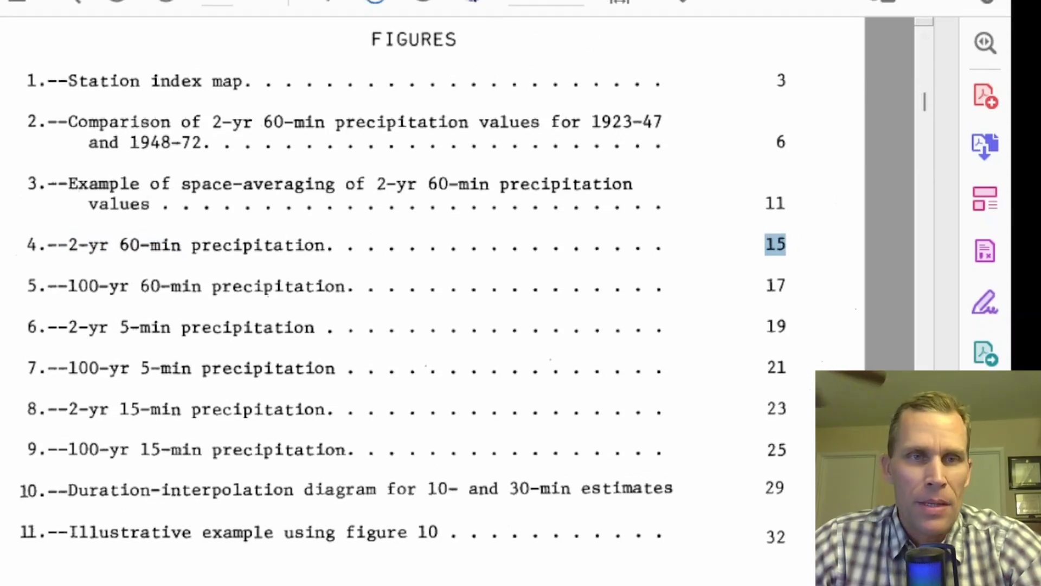
# Go to page 20 of the HYDRO-35 document and examine the 2-year 5-minute precipitation map
pyautogui.moveTo(231, 33); pyautogui.dragTo(200, 34)
pyautogui.write('2')
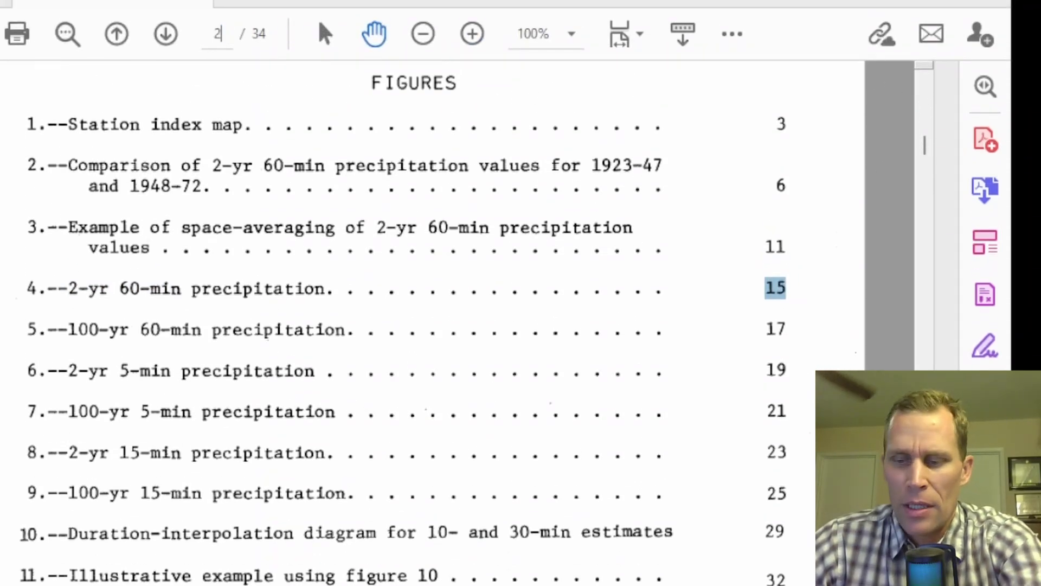
pyautogui.write('0')
pyautogui.press('Return')
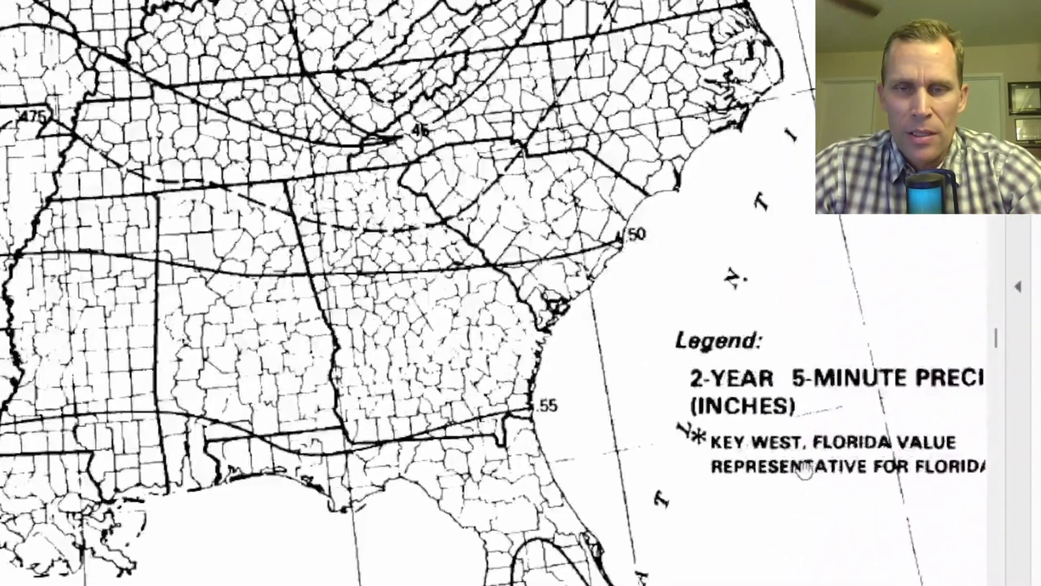
pyautogui.moveTo(805, 469); pyautogui.dragTo(679, 469)
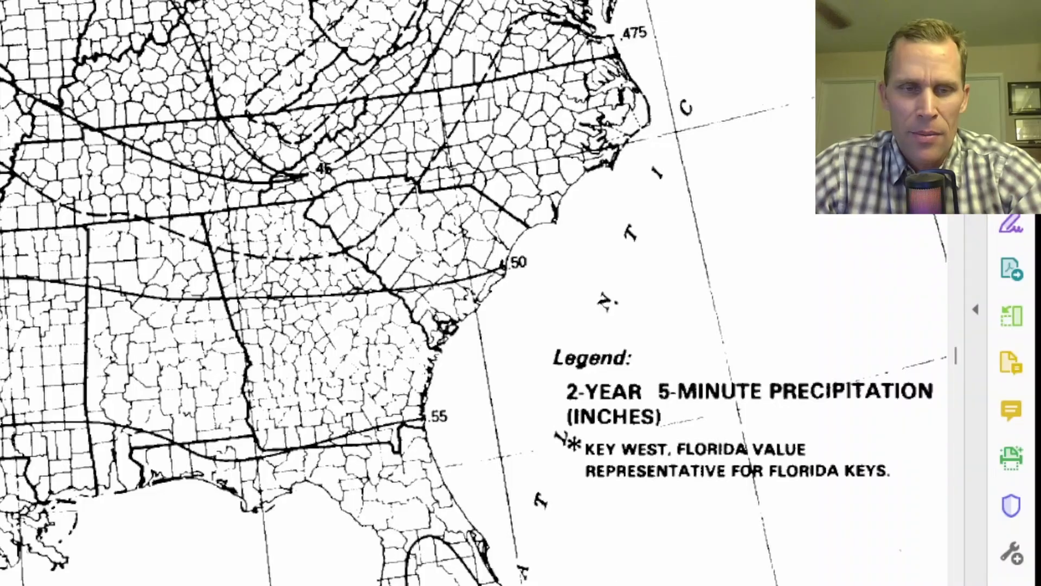
pyautogui.moveTo(689, 583); pyautogui.dragTo(516, 584)
pyautogui.scroll(3, 434, 303)
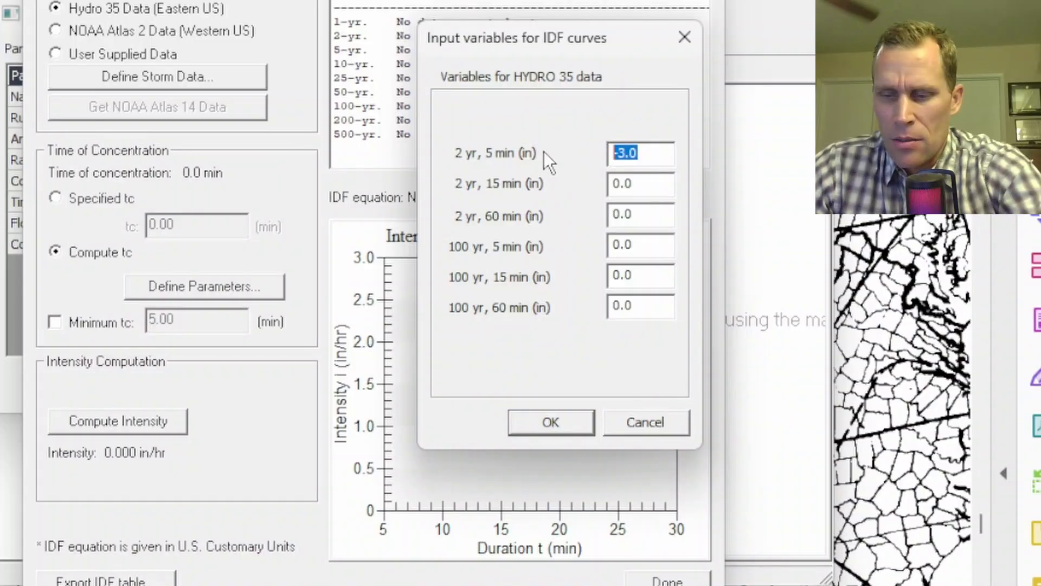
# Set the 2-year 5-minute precipitation to 0.44 in
pyautogui.write('0.44')
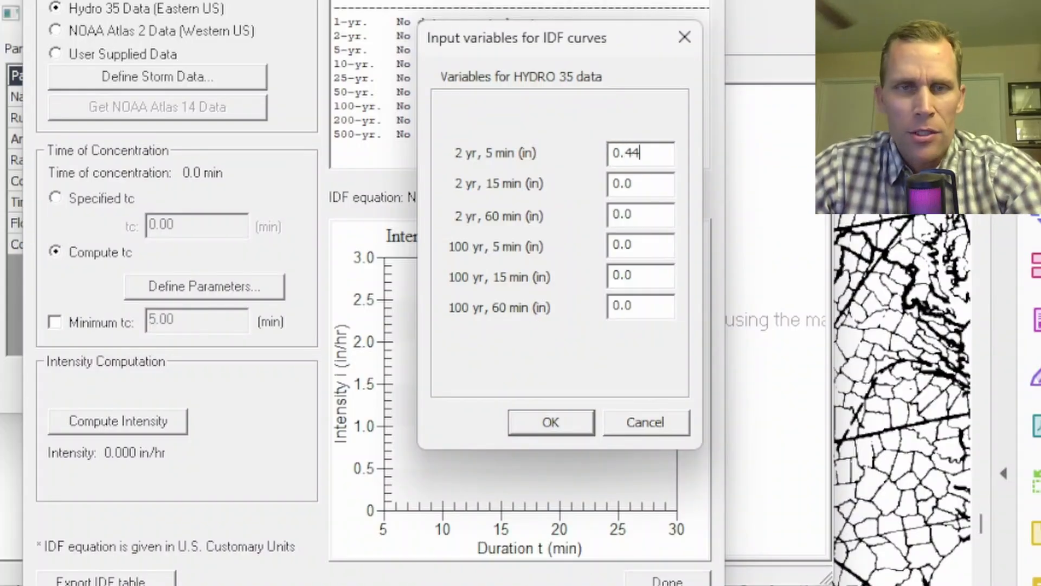
pyautogui.press('Tab')
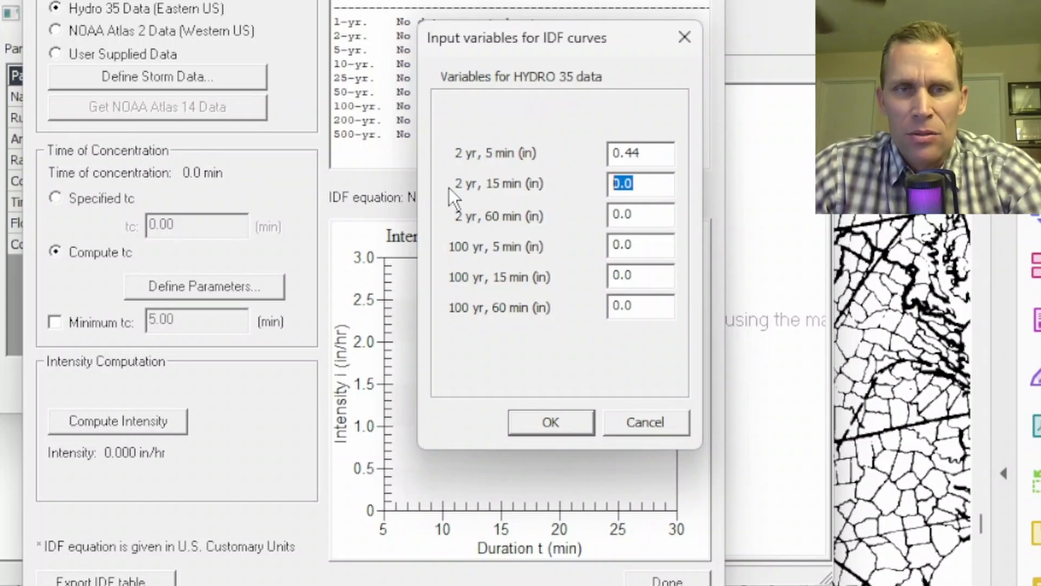
# Go to page 22 of the HYDRO-35 document and examine the 2-year 15-minute precipitation map
pyautogui.hotkey('alt', 'Tab')
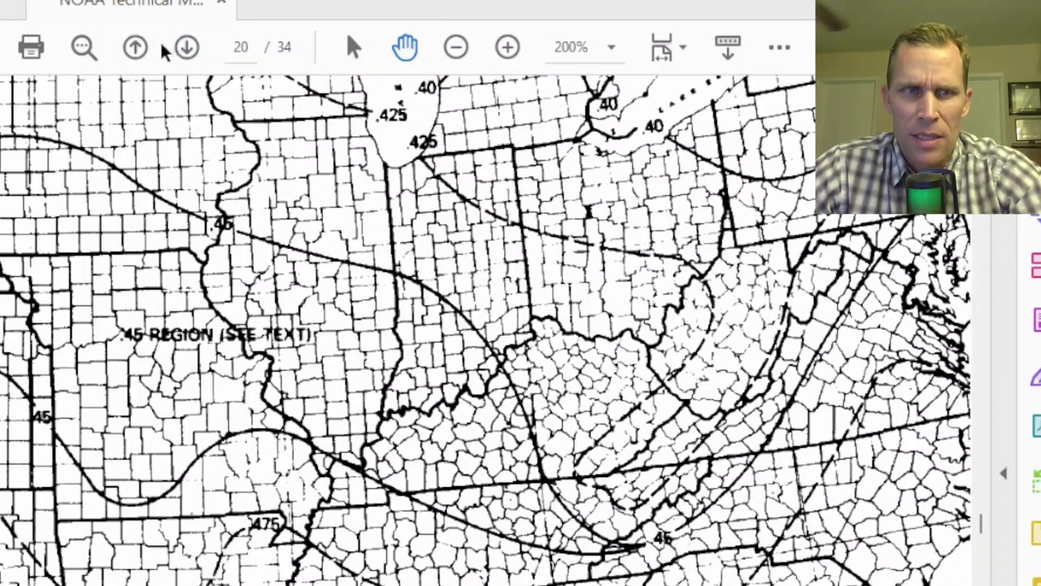
pyautogui.click(186, 51)
pyautogui.click(187, 52)
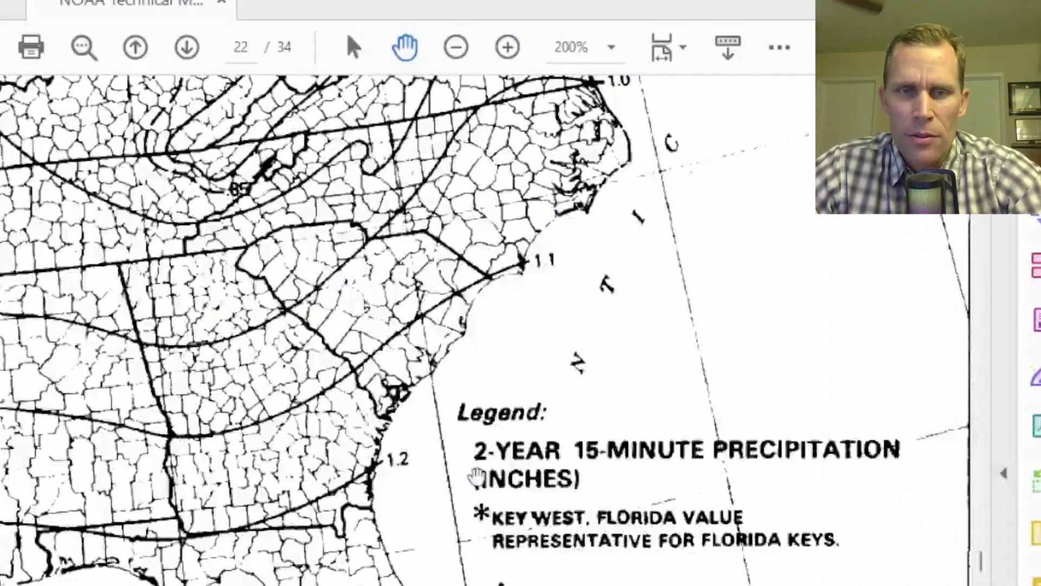
pyautogui.hscroll(-6, 350, 420)
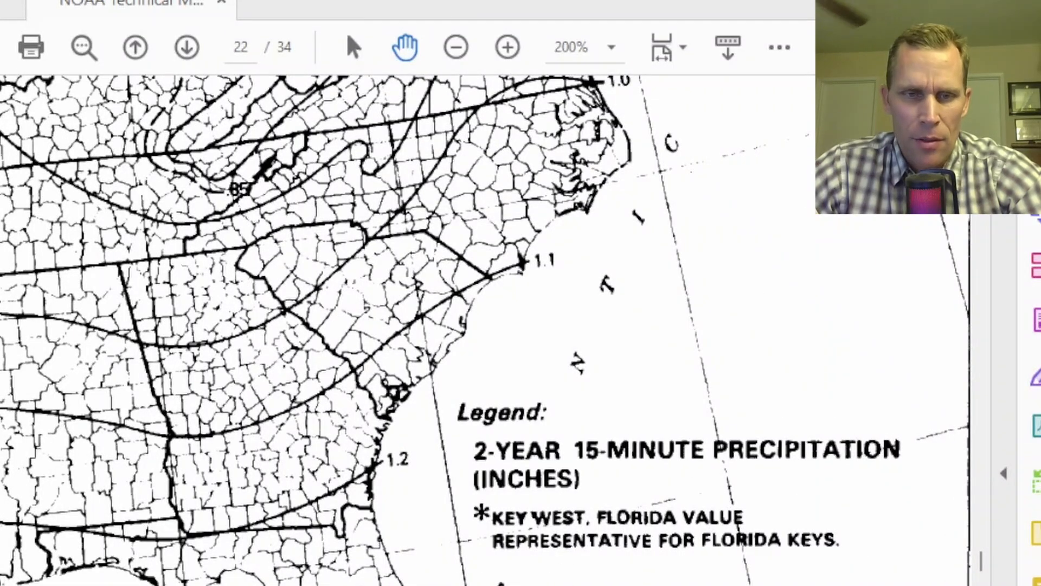
pyautogui.scroll(3, 349, 421)
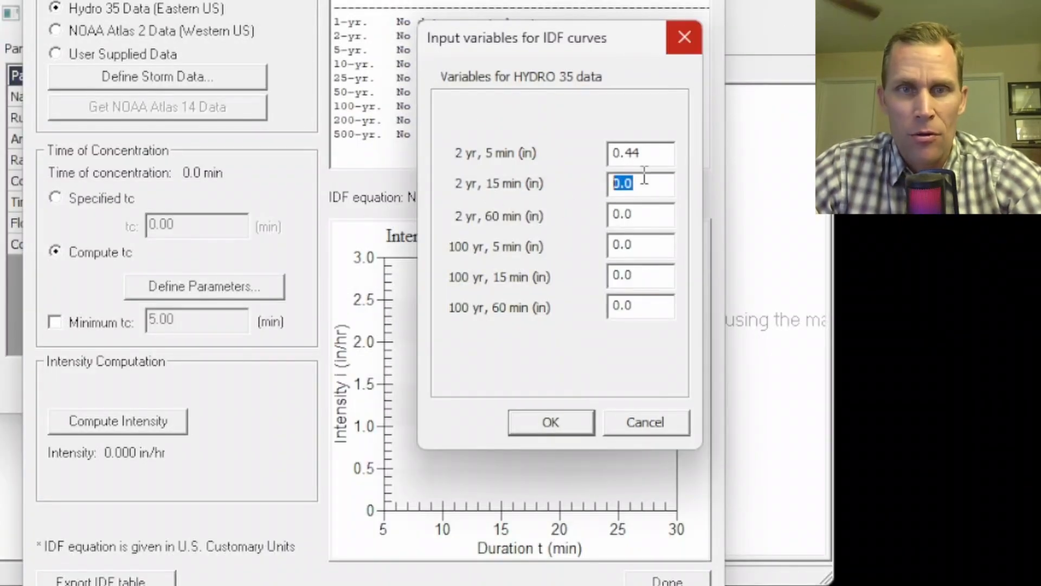
# Back in the IDF input variables, set the 2-year 15-minute precipitation to 0.89 in and the 2-year 60-minute to 1.55 in
pyautogui.moveTo(634, 185); pyautogui.dragTo(579, 185)
pyautogui.write('0.89')
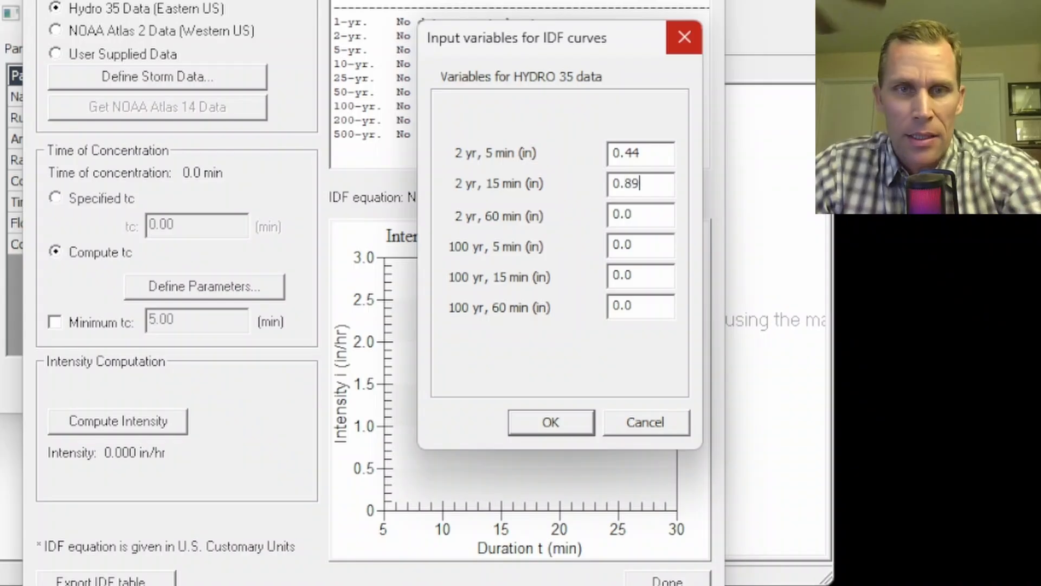
pyautogui.moveTo(643, 216); pyautogui.dragTo(564, 207)
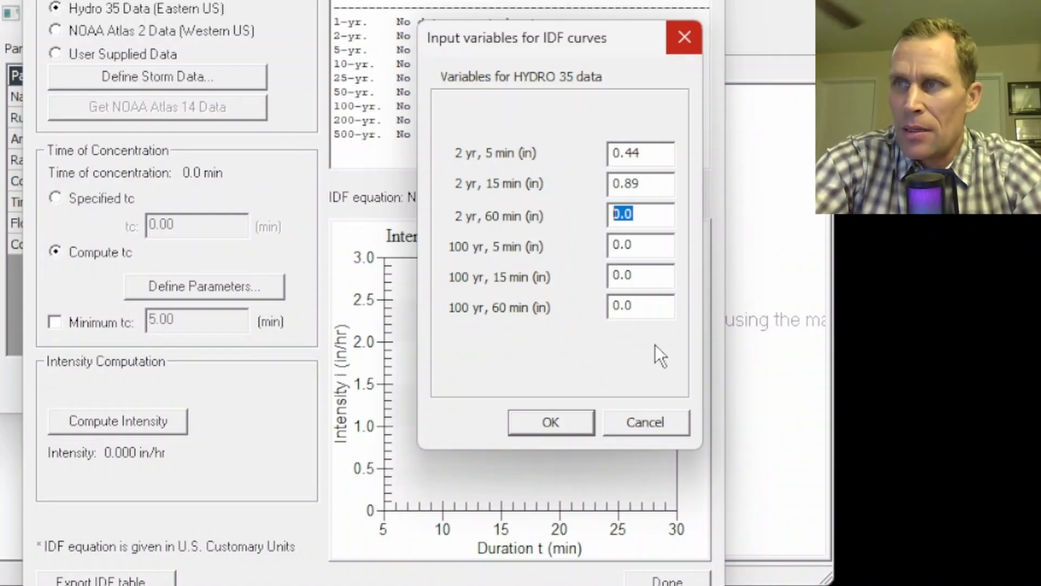
pyautogui.write('1.55')
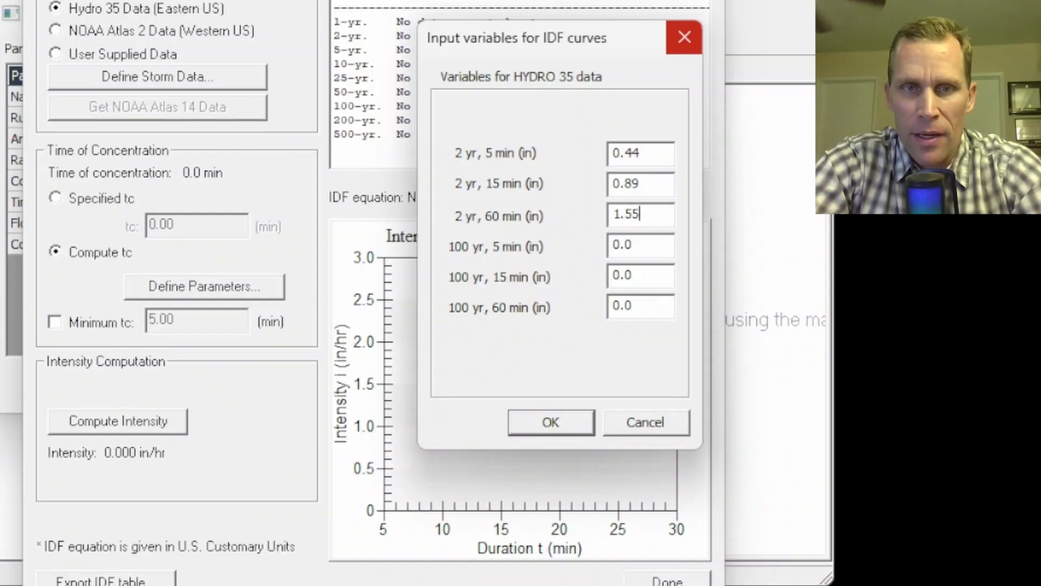
pyautogui.press('Tab')
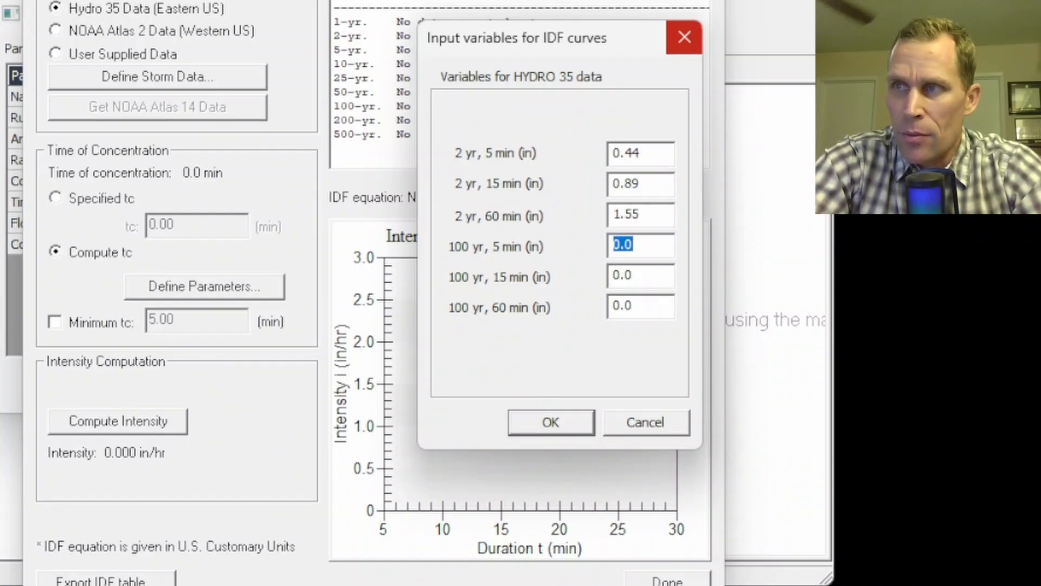
# Enter 100-year precipitation of 0.81 in for 5 minutes, 1.7 in for 15 minutes and 3.50 in for 60 minutes, and accept the storm data
pyautogui.write('0.81')
pyautogui.press('Tab')
pyautogui.write('1.')
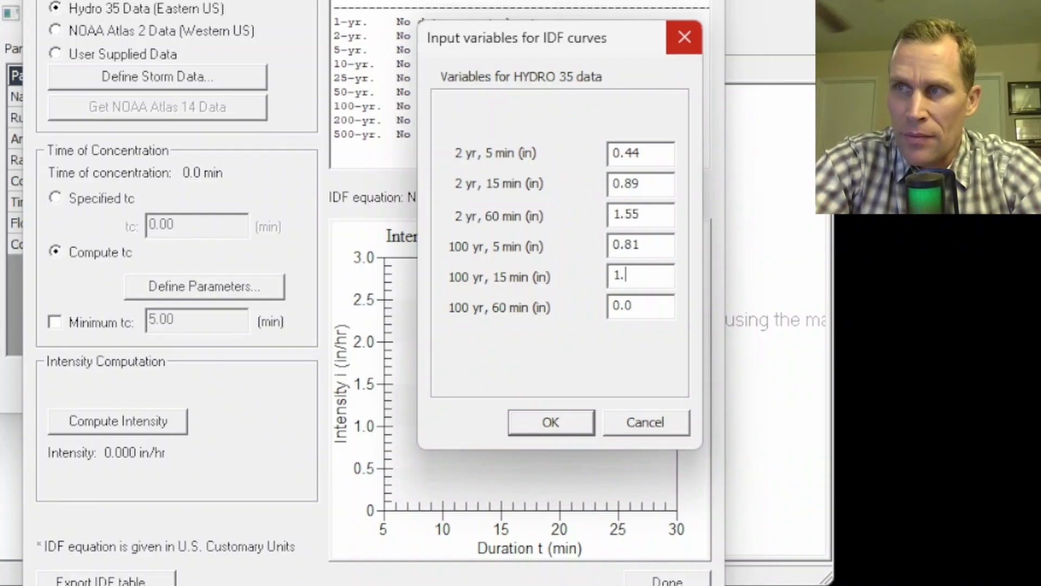
pyautogui.write('7')
pyautogui.press('Tab')
pyautogui.write('3.50')
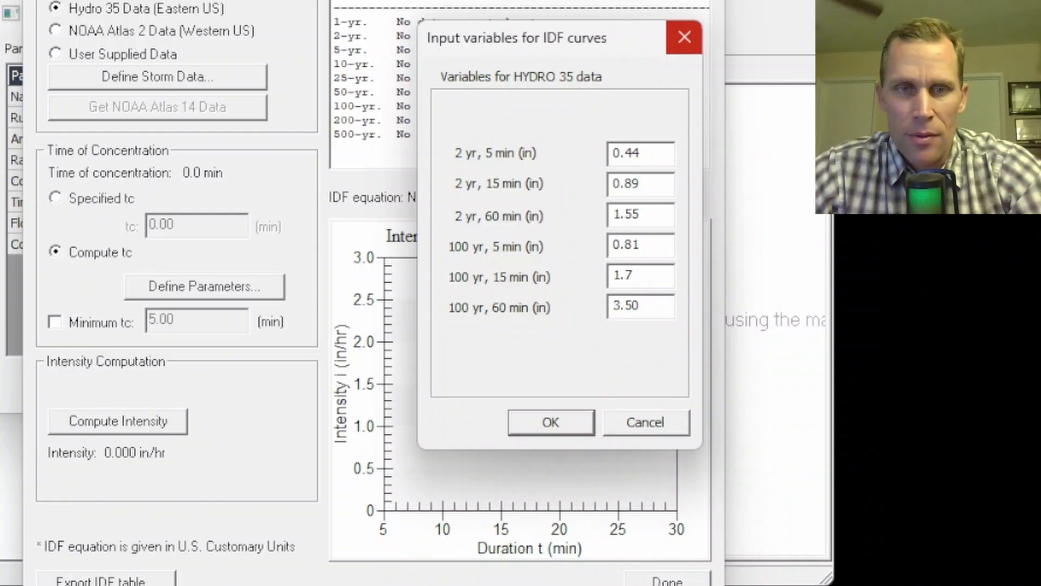
pyautogui.click(551, 423)
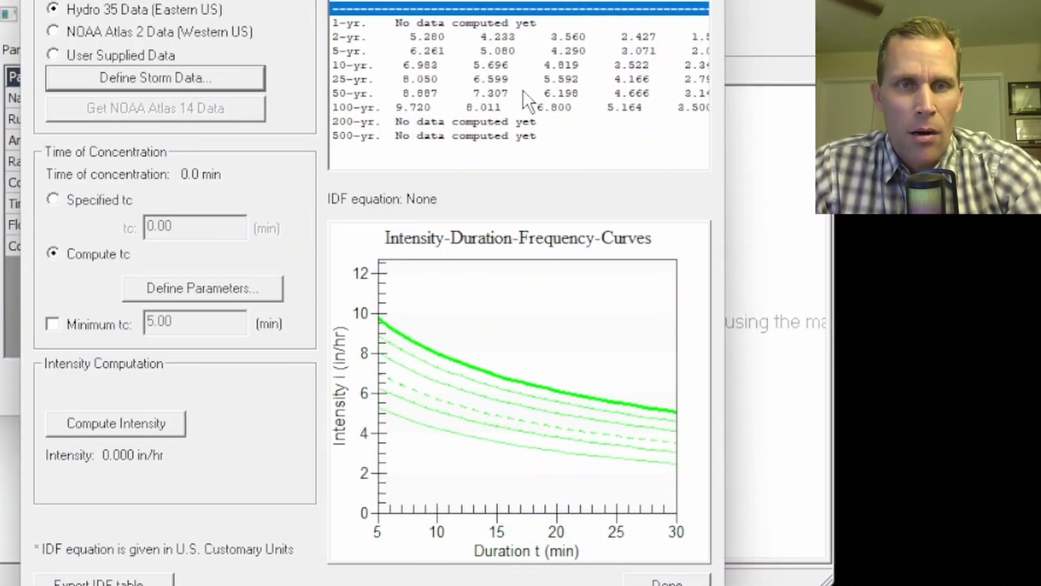
# Widen the IDF Computation window to fit the intensity table and inspect the 2-year and 100-year rows
pyautogui.moveTo(728, 245); pyautogui.dragTo(825, 249)
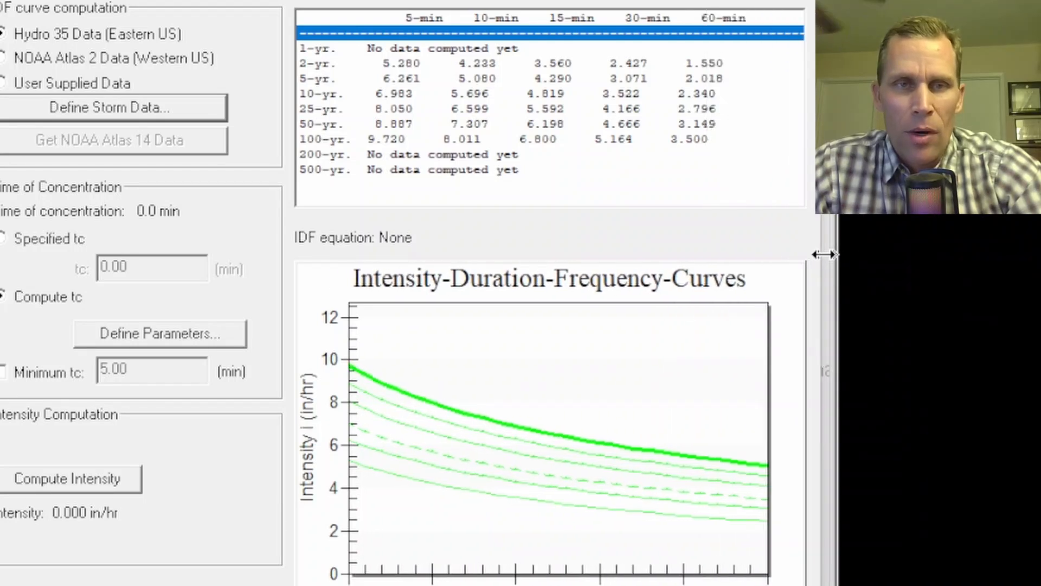
pyautogui.click(322, 64)
pyautogui.click(329, 139)
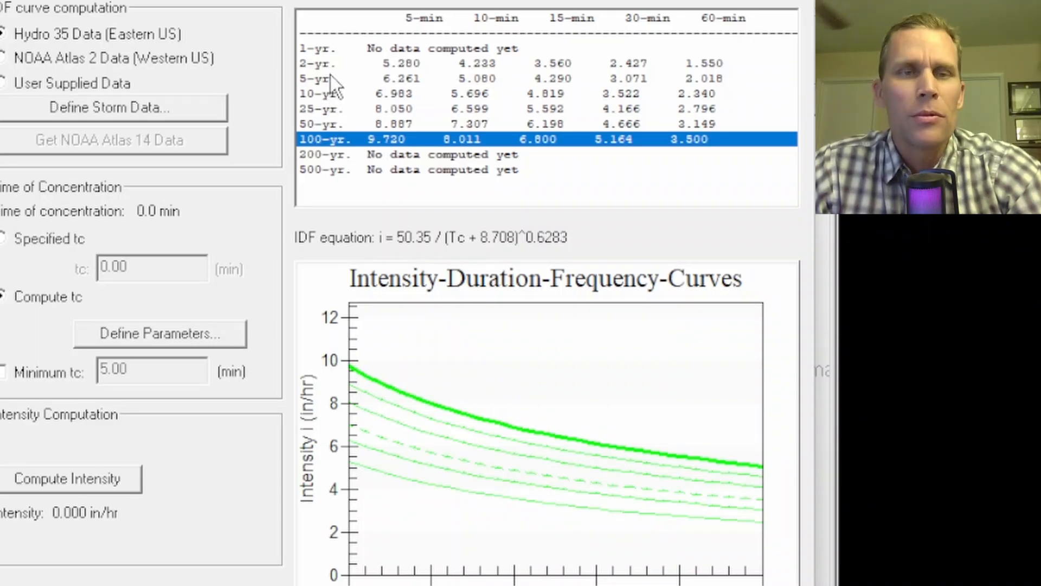
pyautogui.click(315, 64)
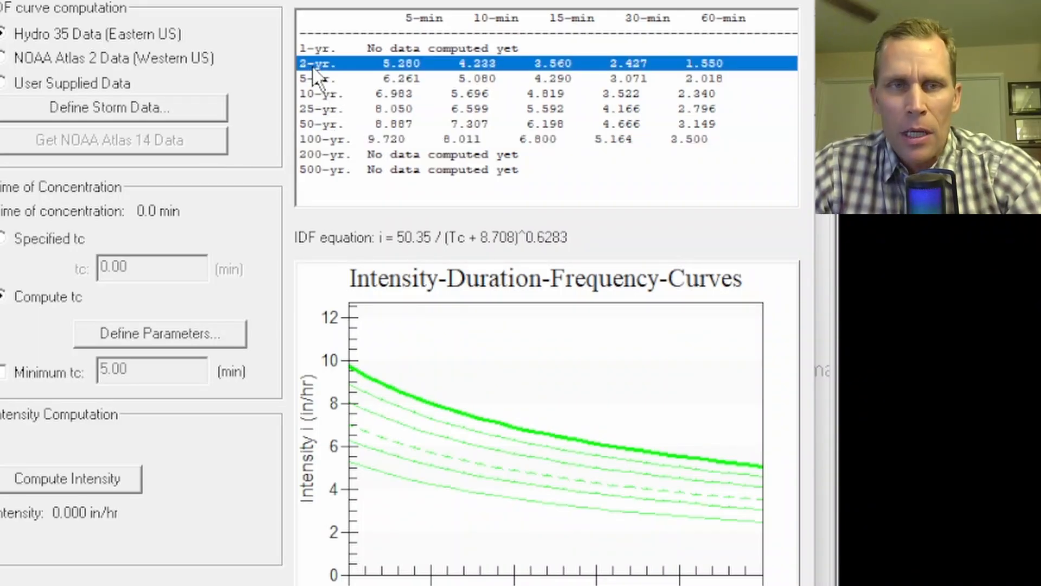
pyautogui.click(328, 142)
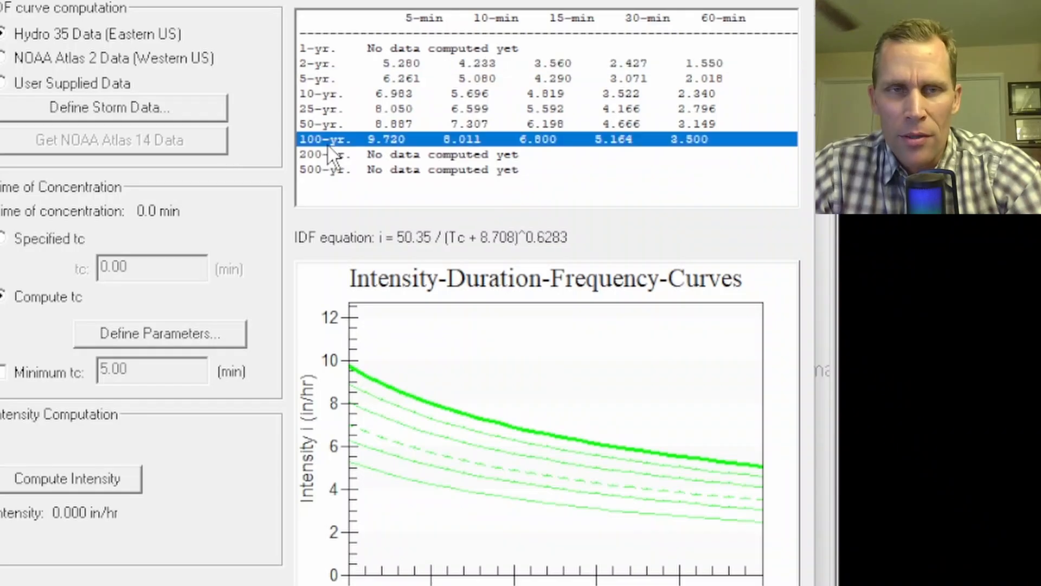
# Step through the 2-, 5-, 10-, 25- and 50-year rows of the intensity table and examine their IDF equations
pyautogui.click(320, 79)
pyautogui.click(330, 95)
pyautogui.click(330, 108)
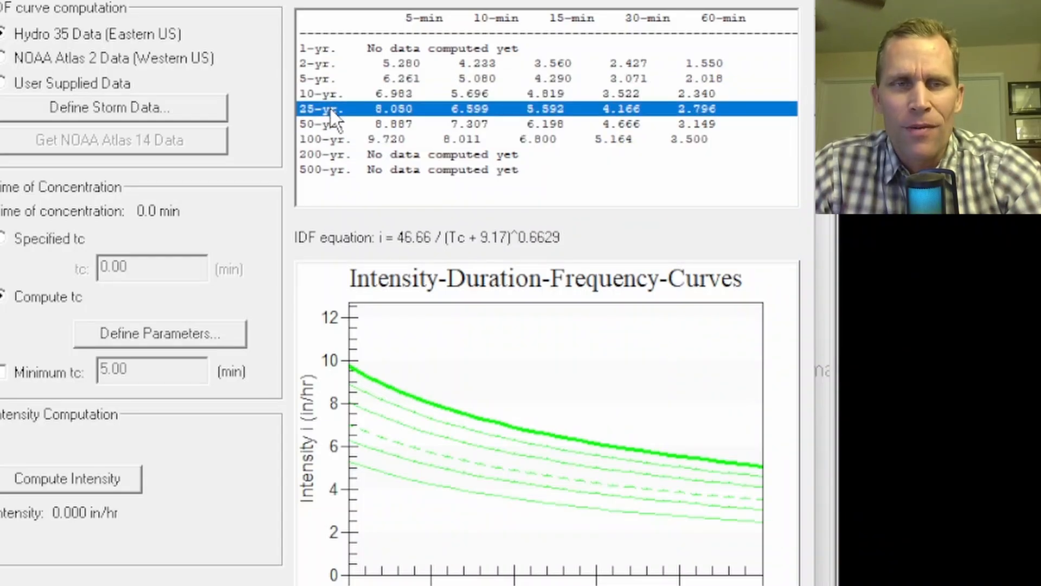
pyautogui.click(328, 125)
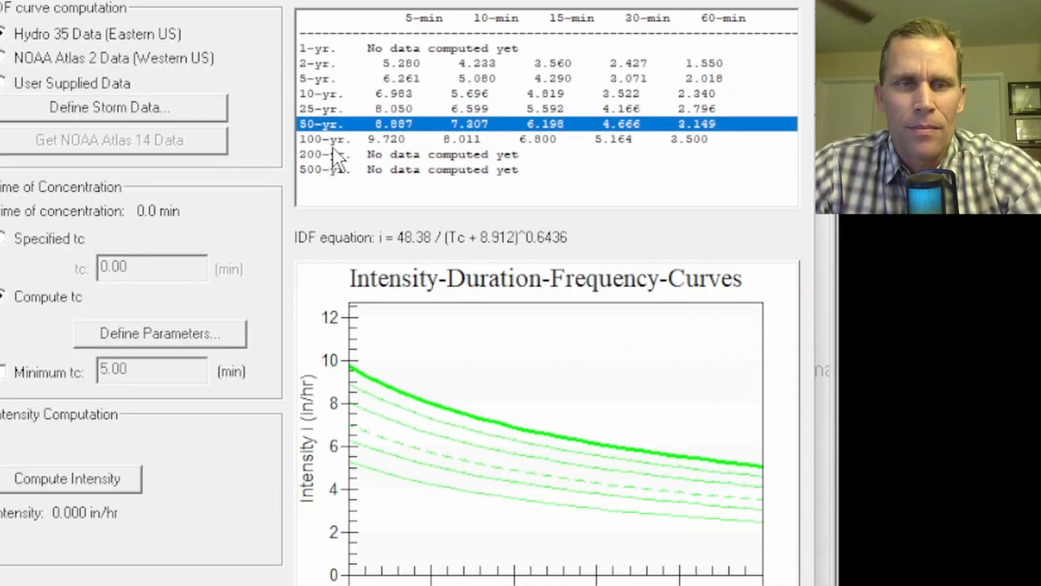
pyautogui.click(318, 106)
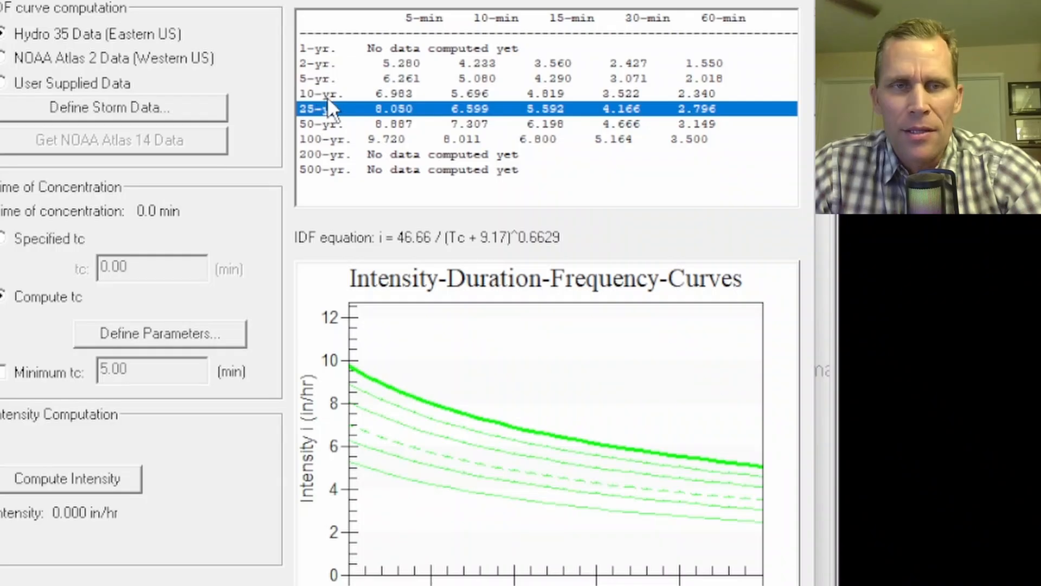
pyautogui.click(325, 93)
pyautogui.click(316, 78)
pyautogui.click(317, 64)
pyautogui.click(329, 79)
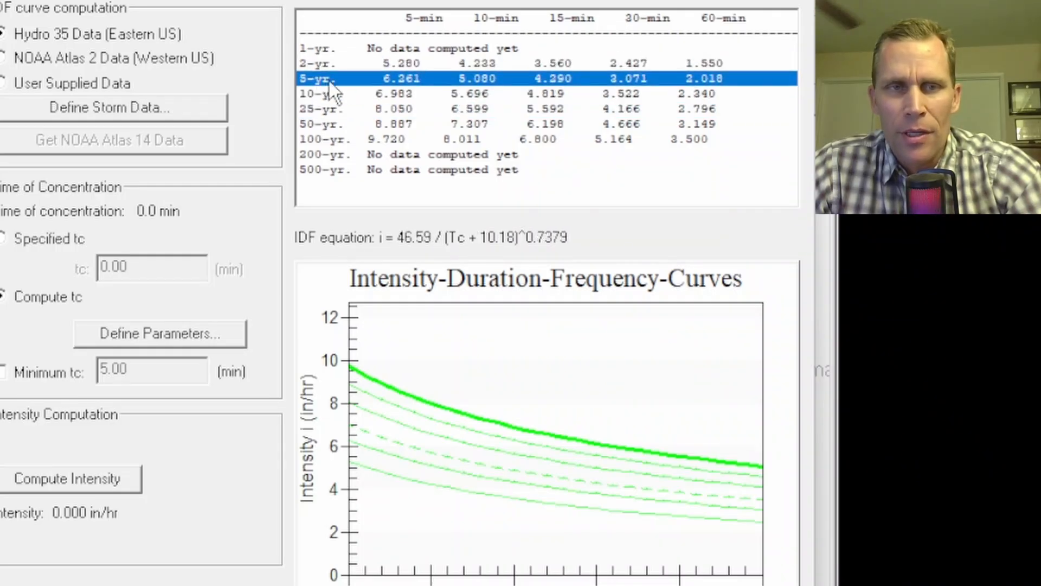
# Compare the 100-year and 2-year rows of the intensity table, including their 60-minute intensities
pyautogui.click(358, 139)
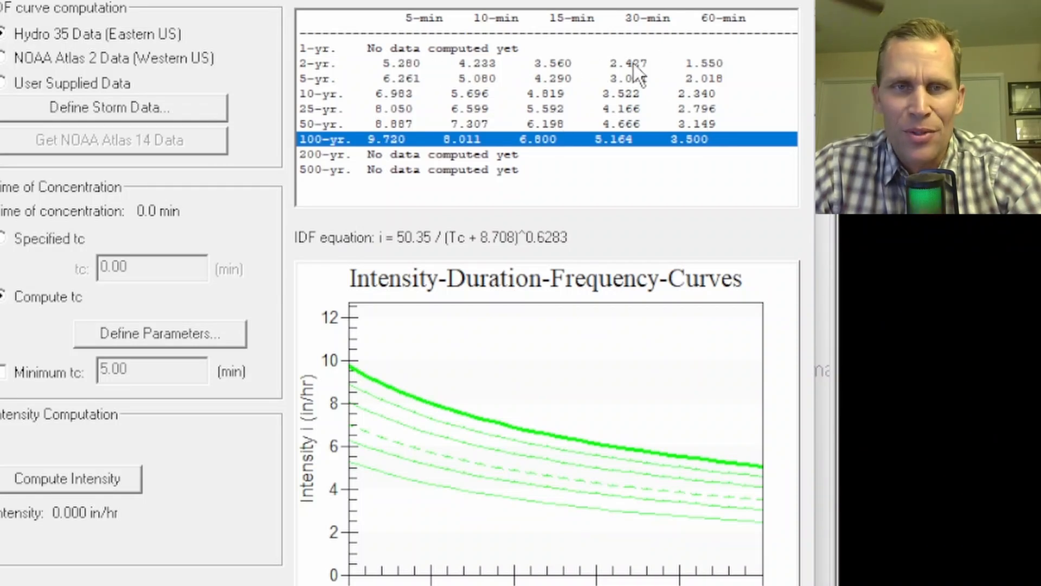
pyautogui.click(318, 64)
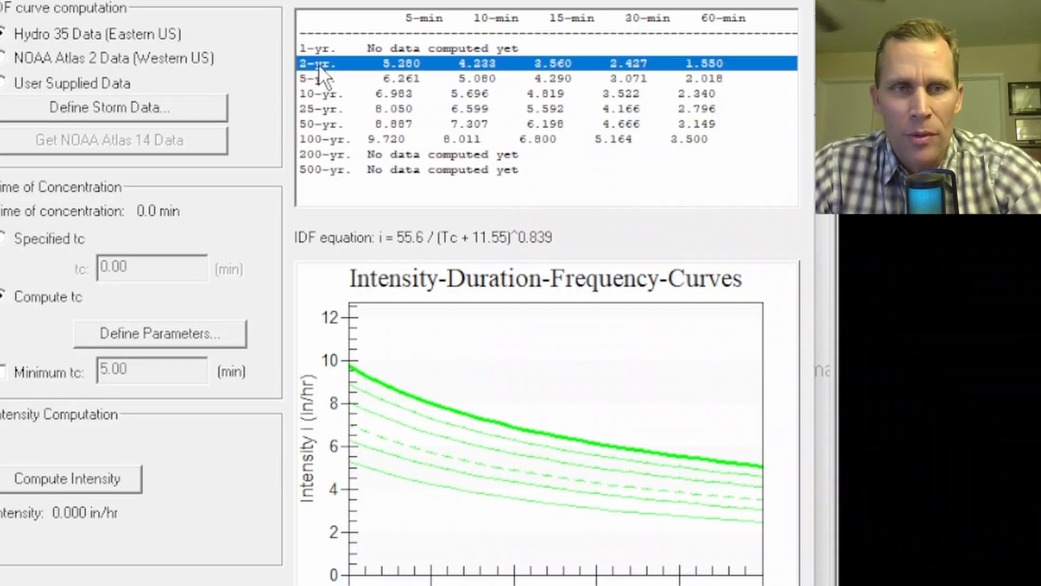
pyautogui.click(326, 139)
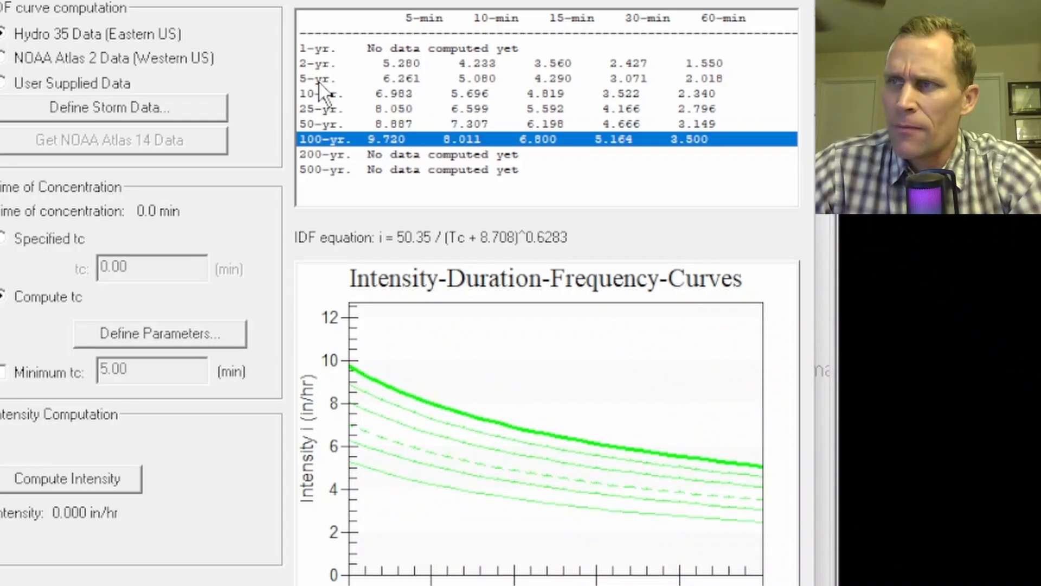
pyautogui.click(710, 69)
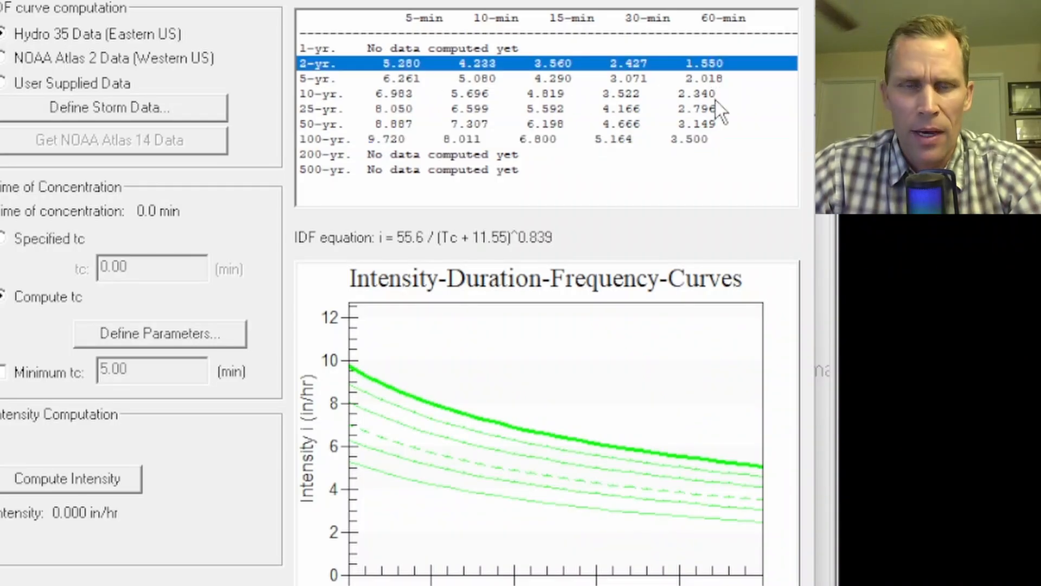
pyautogui.click(694, 141)
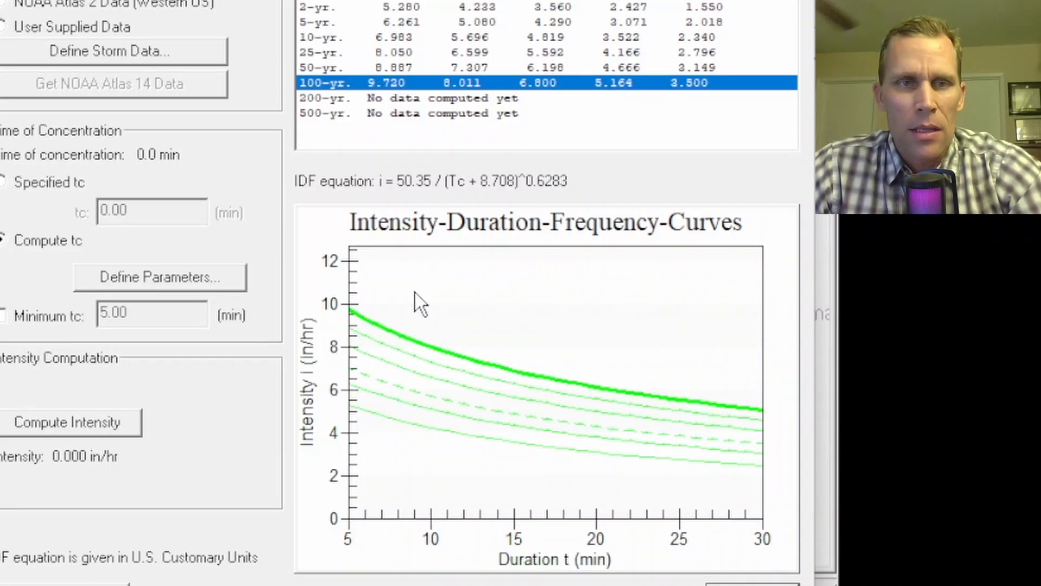
# Switch between the 2-year through 50-year rows and examine how the IDF equation changes with return period
pyautogui.click(356, 39)
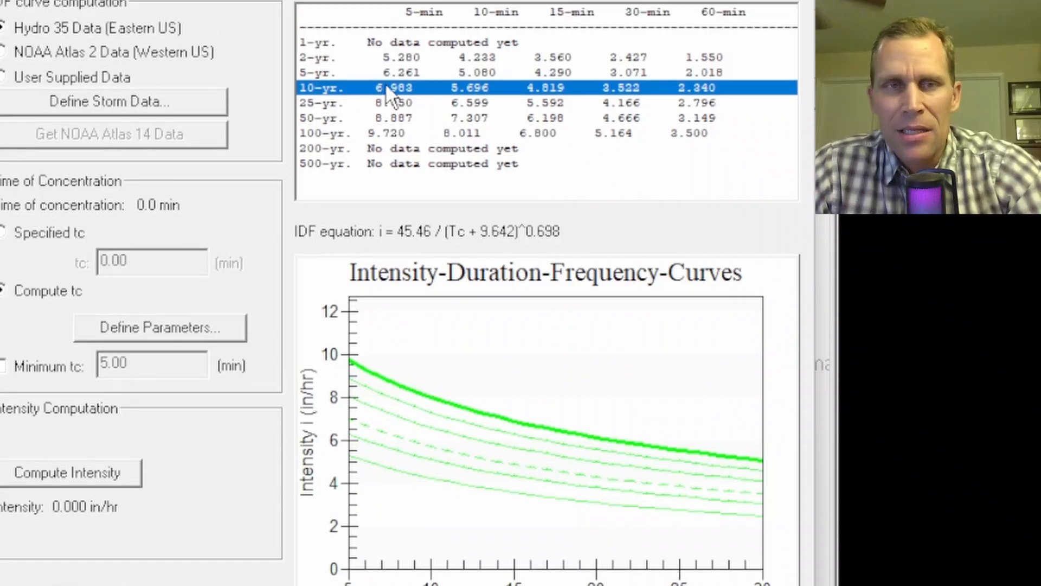
pyautogui.click(401, 82)
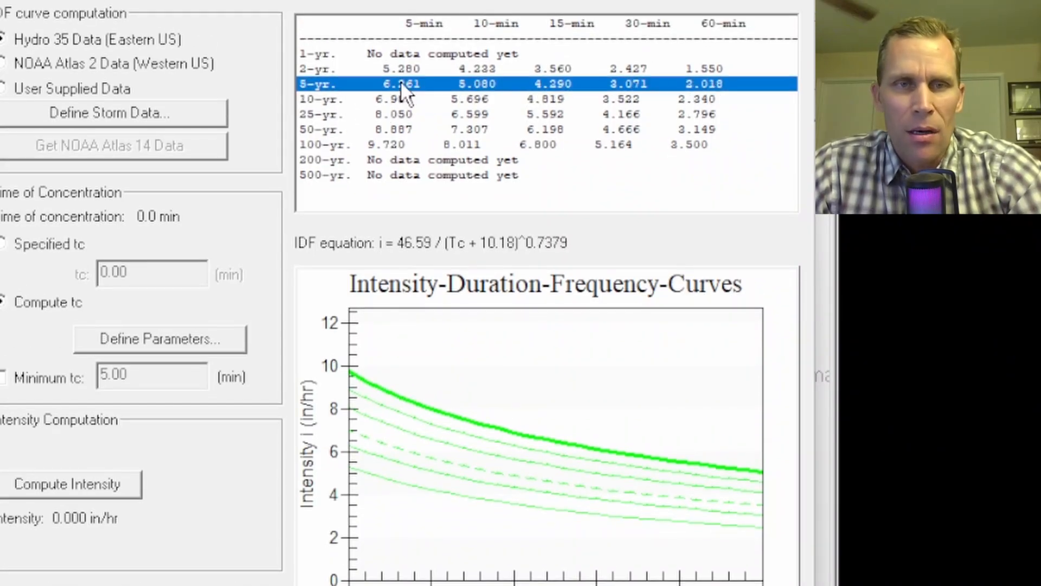
pyautogui.click(402, 69)
pyautogui.click(405, 98)
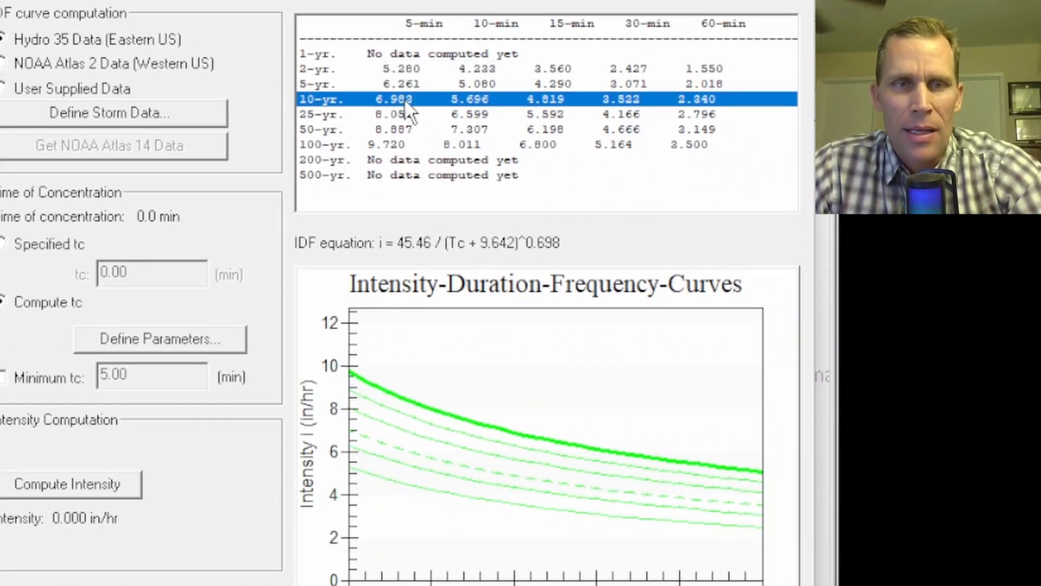
pyautogui.click(407, 111)
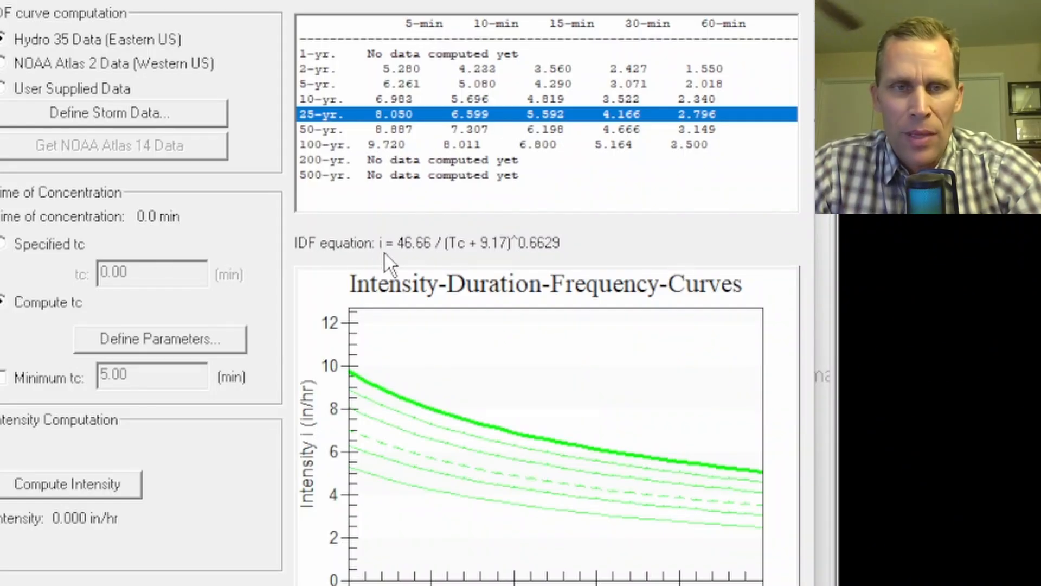
pyautogui.click(394, 129)
pyautogui.click(399, 100)
pyautogui.click(394, 84)
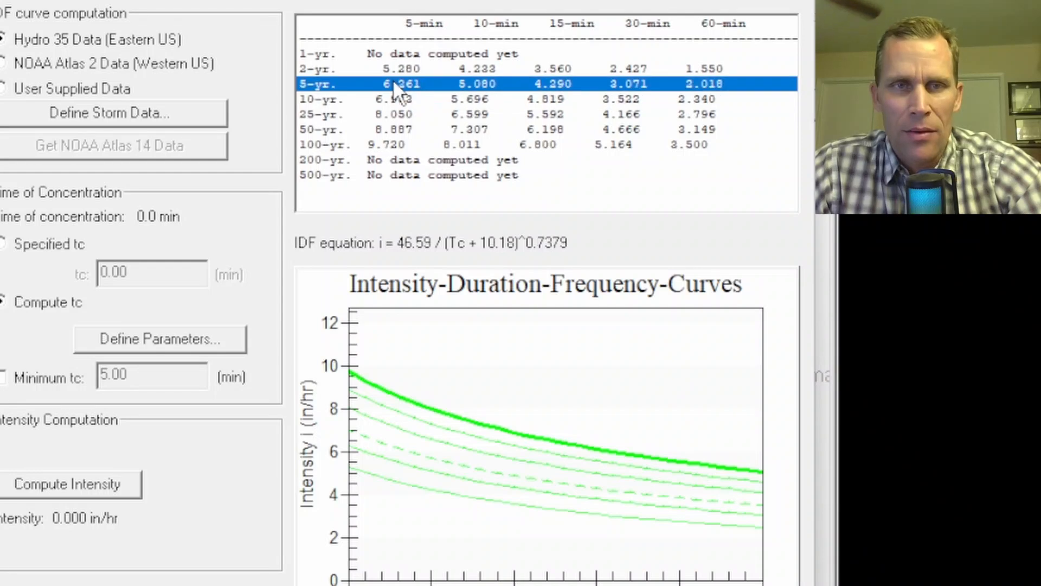
pyautogui.click(401, 69)
pyautogui.click(402, 96)
pyautogui.click(395, 112)
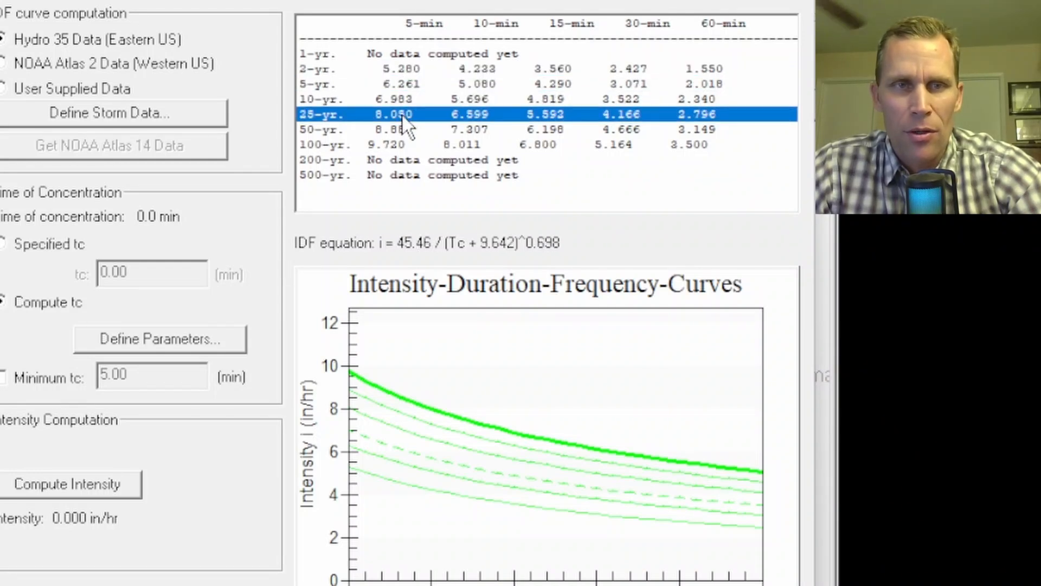
# Select the 10-year row of the intensity table and specify a time of concentration of 180 minutes
pyautogui.click(396, 99)
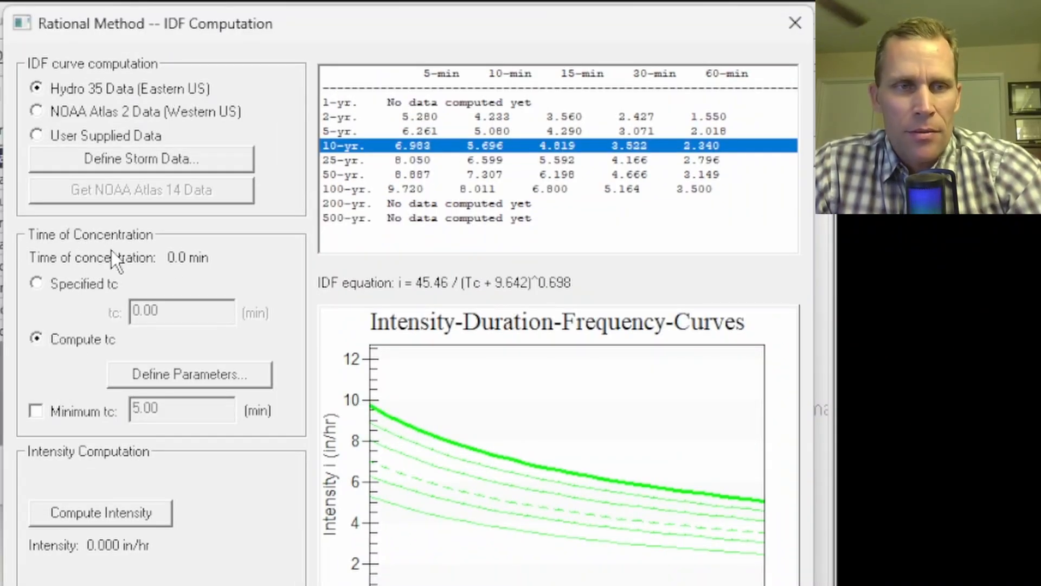
pyautogui.click(38, 286)
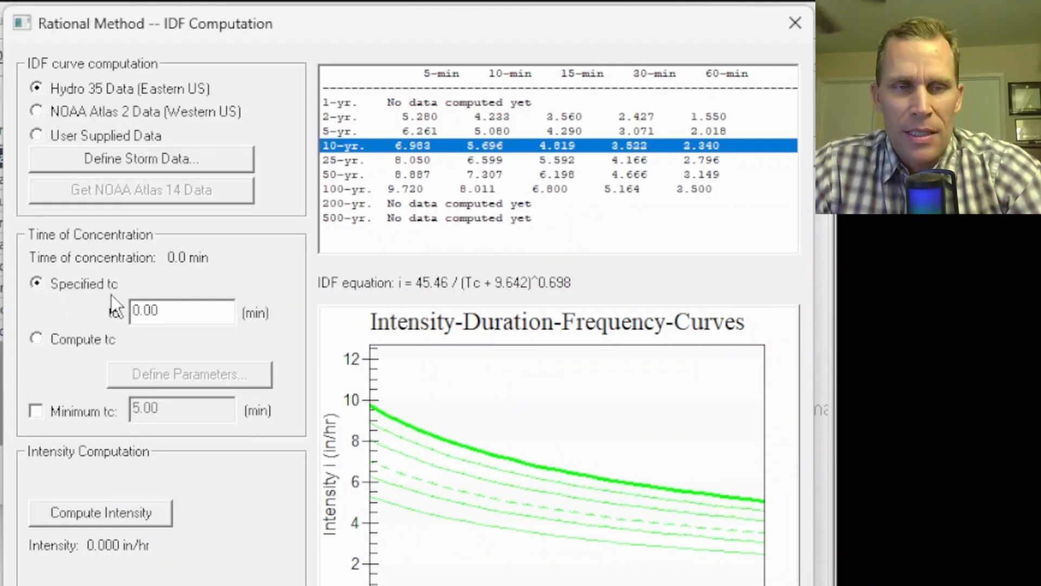
pyautogui.moveTo(181, 317); pyautogui.dragTo(80, 314)
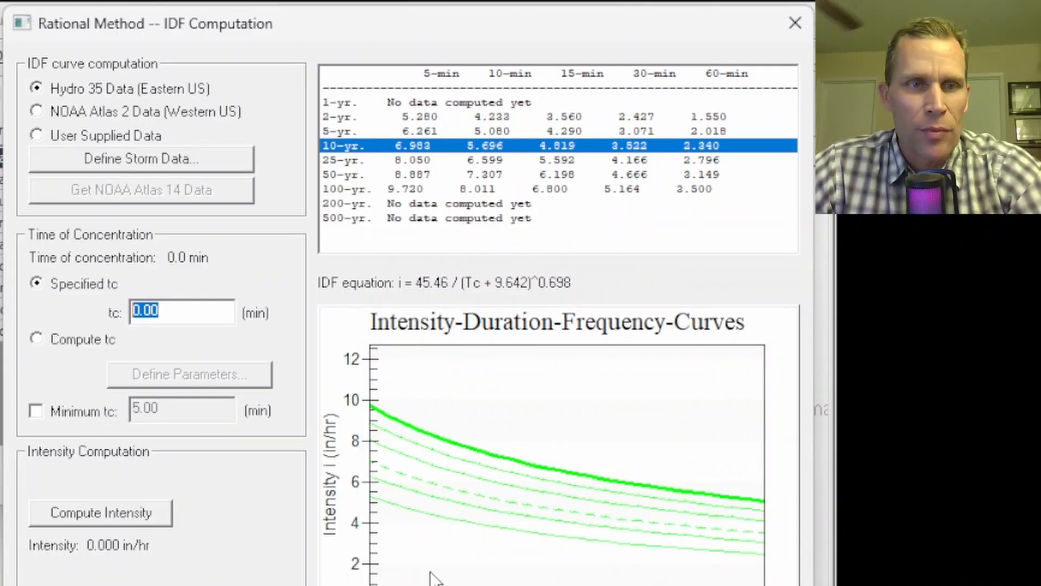
pyautogui.click(164, 312)
pyautogui.moveTo(164, 312); pyautogui.dragTo(111, 307)
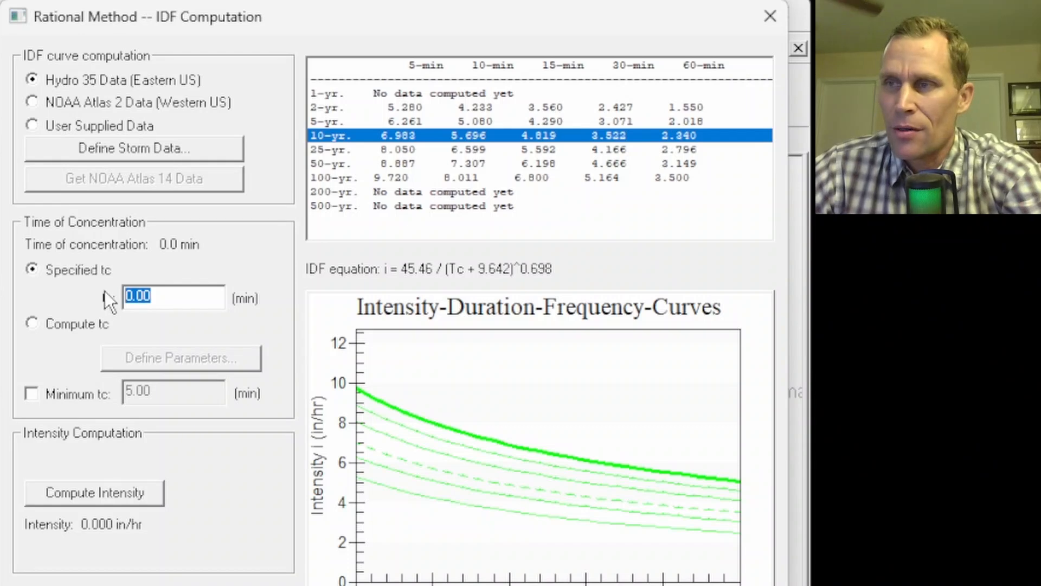
pyautogui.write('180')
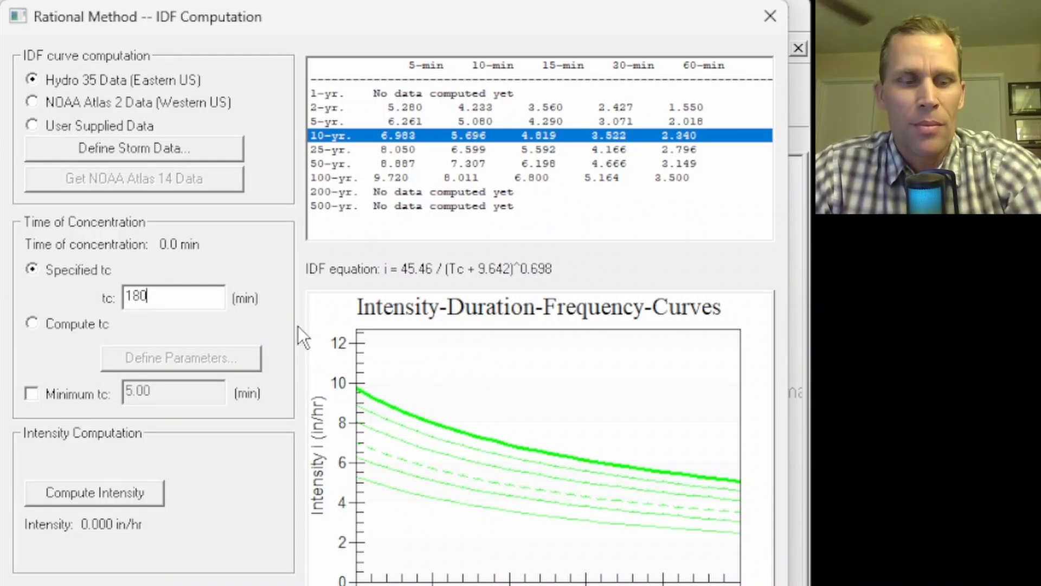
pyautogui.press('Tab')
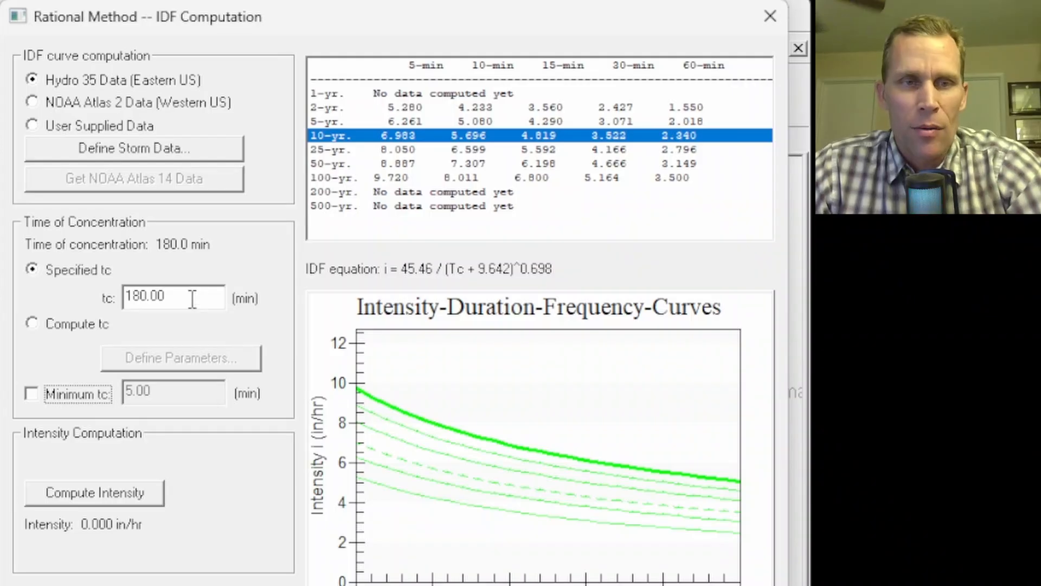
# Compute the 10-year rainfall intensity and apply it to the Rational Method analysis, checking the intensity and flowrate
pyautogui.click(98, 498)
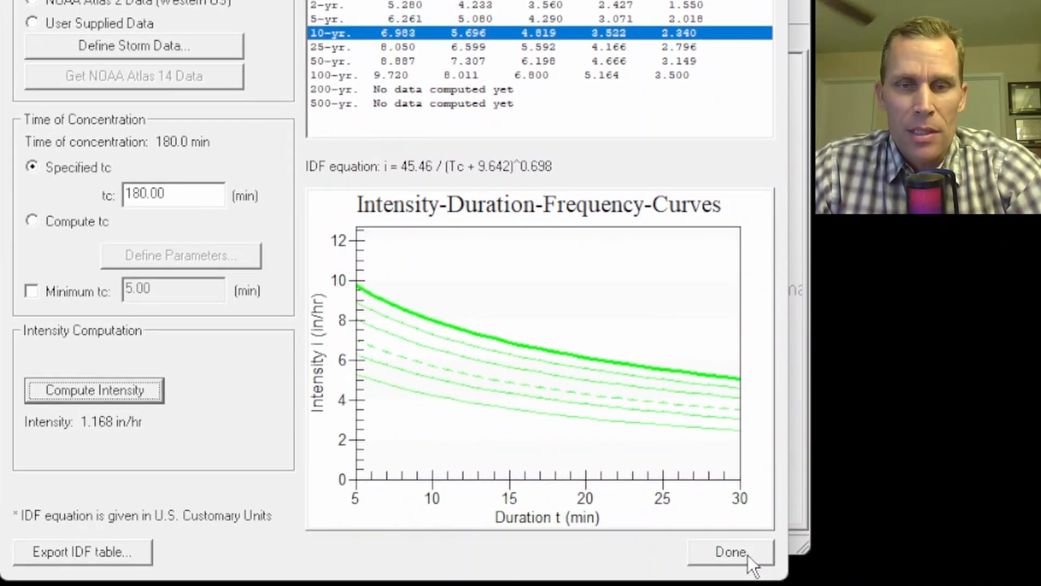
pyautogui.click(737, 554)
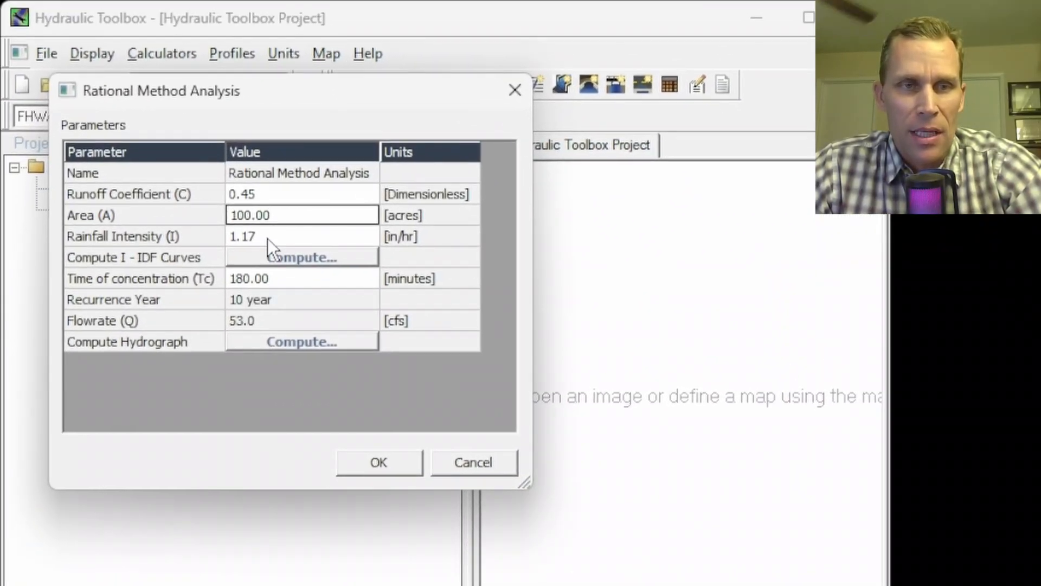
pyautogui.click(242, 243)
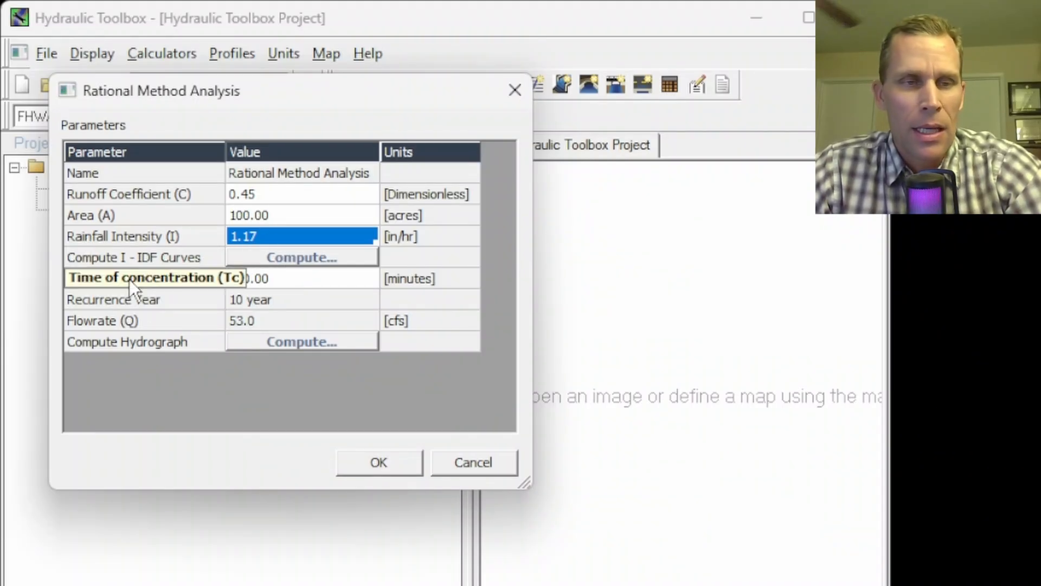
pyautogui.click(259, 323)
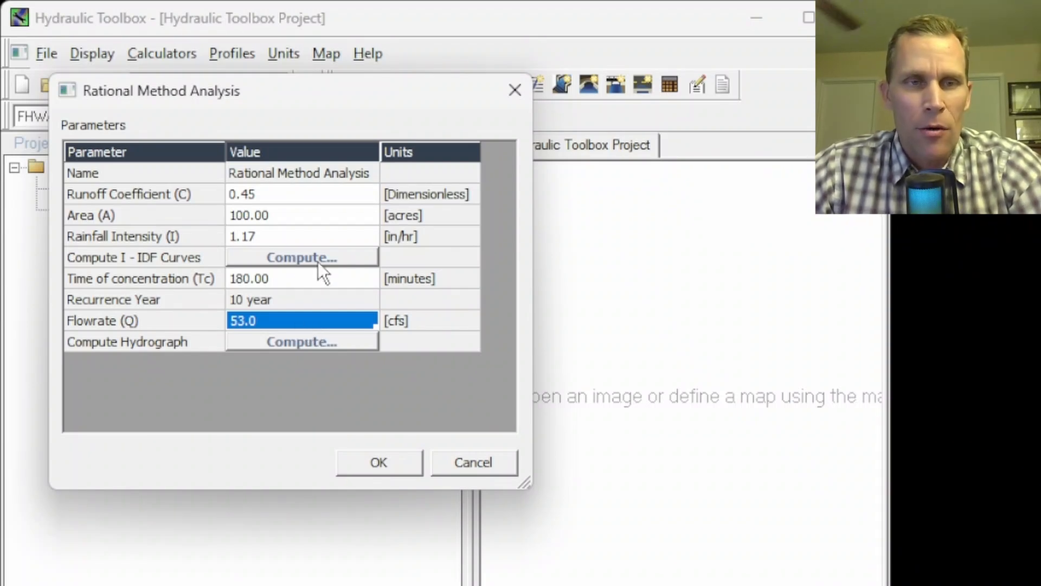
# Recompute the 10-year rainfall intensity with a specified time of concentration of 120 minutes and check the analysis flowrate
pyautogui.click(295, 261)
pyautogui.moveTo(510, 252); pyautogui.dragTo(333, 13)
pyautogui.moveTo(328, 295); pyautogui.dragTo(216, 293)
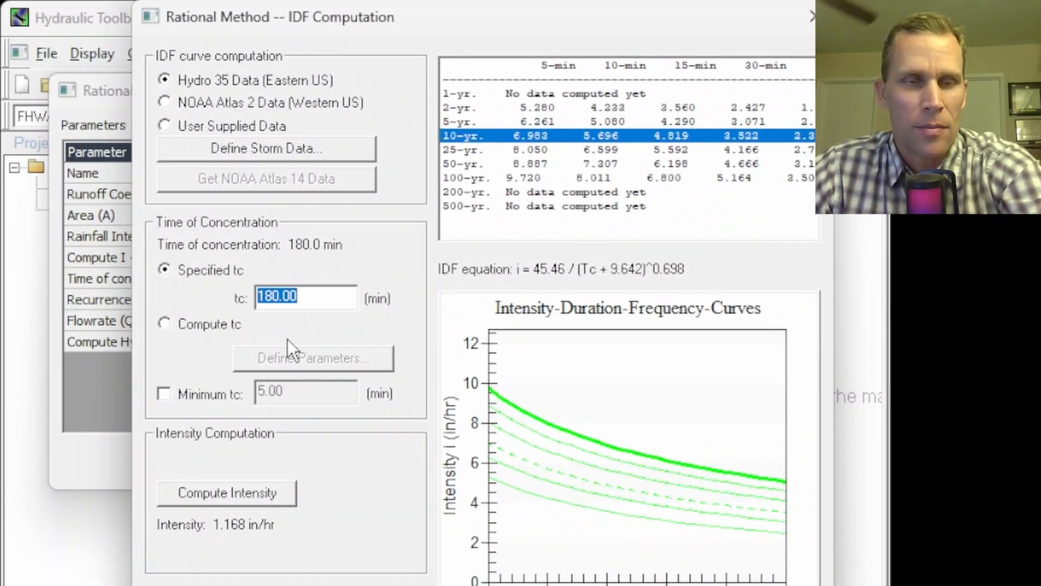
pyautogui.write('120')
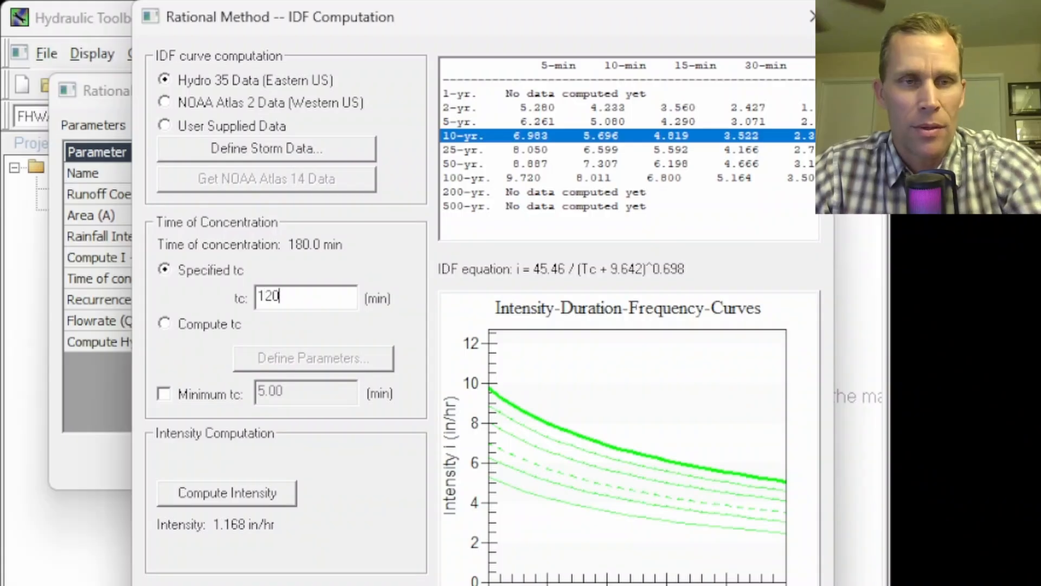
pyautogui.press('Tab')
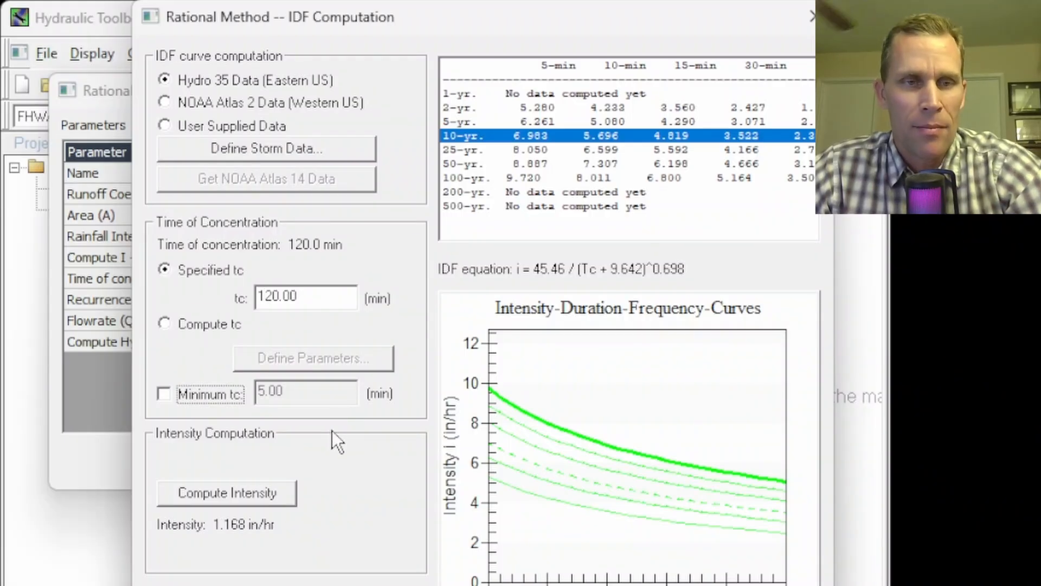
pyautogui.click(252, 491)
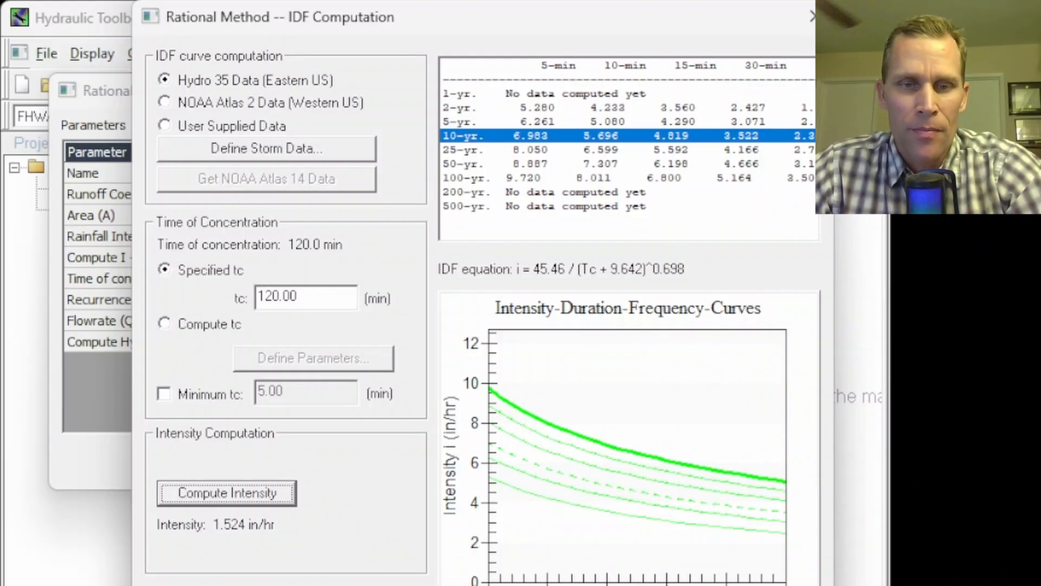
pyautogui.click(639, 585)
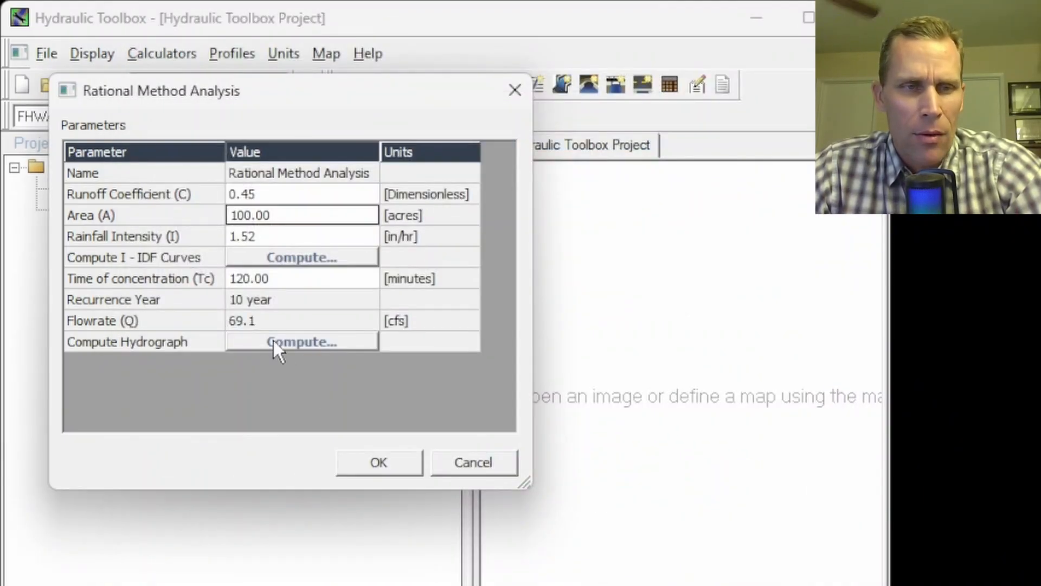
pyautogui.click(265, 321)
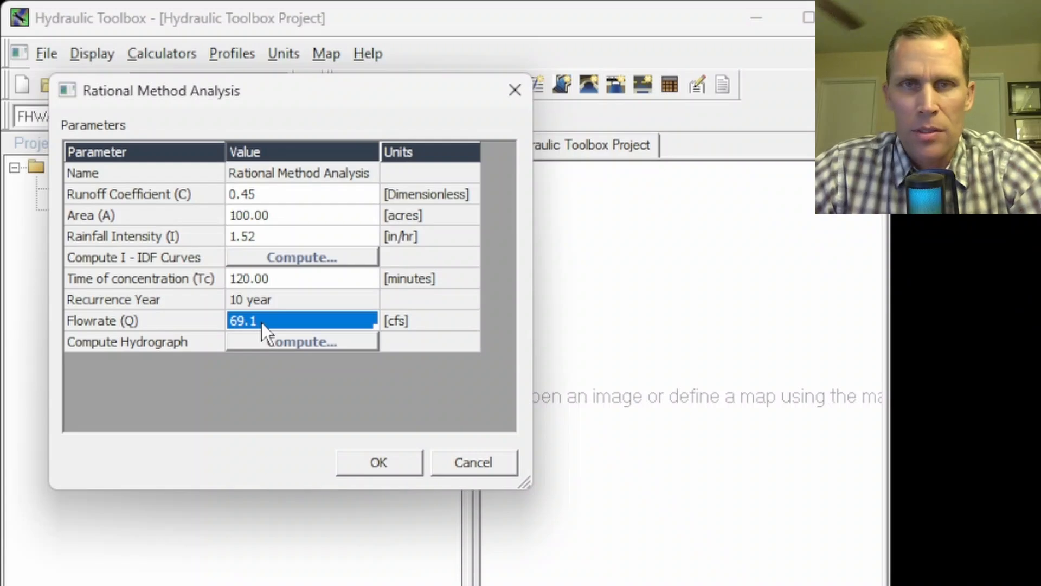
# Reduce the specified time of concentration to 60 minutes, recompute the rainfall intensity, and check the analysis flowrate
pyautogui.click(284, 258)
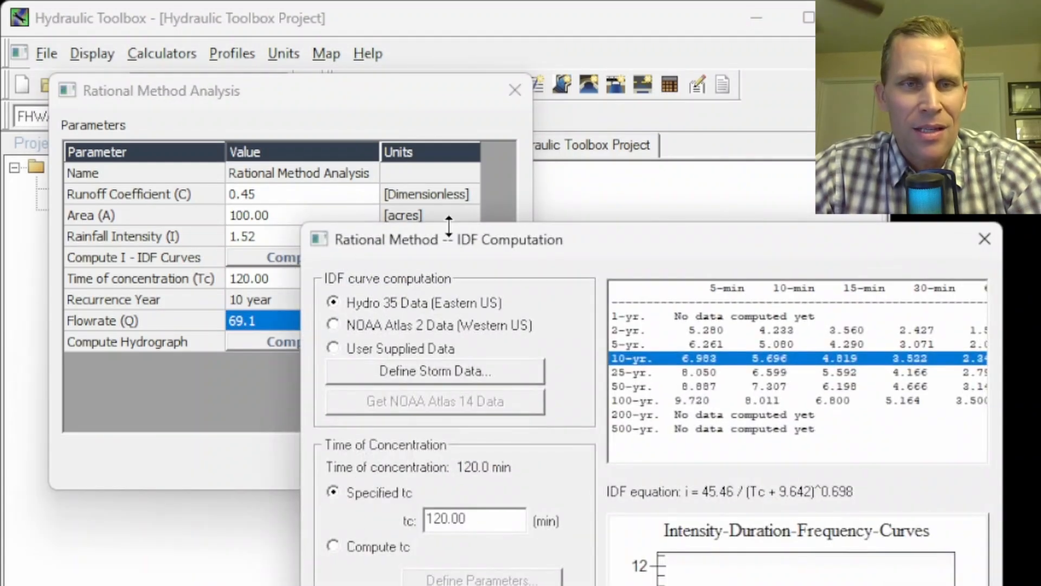
pyautogui.moveTo(481, 246); pyautogui.dragTo(311, 24)
pyautogui.moveTo(341, 300); pyautogui.dragTo(226, 298)
pyautogui.write('60')
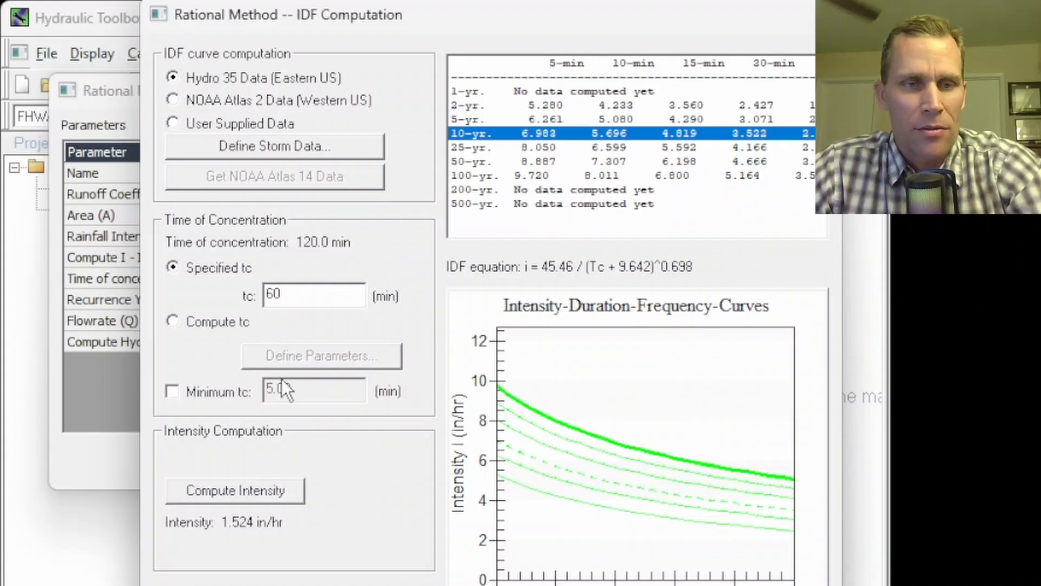
pyautogui.press('Tab')
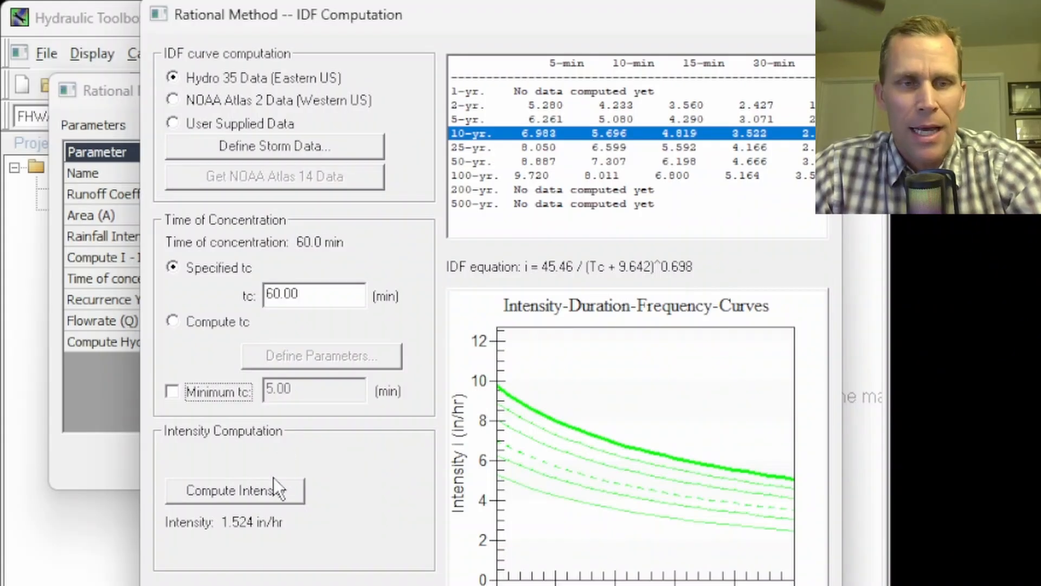
pyautogui.click(237, 495)
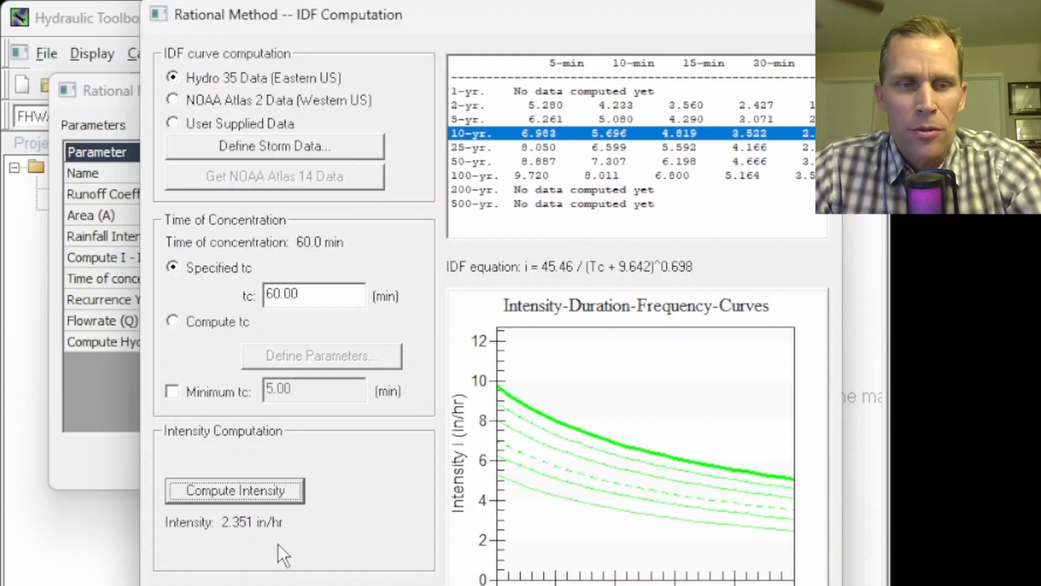
pyautogui.click(356, 585)
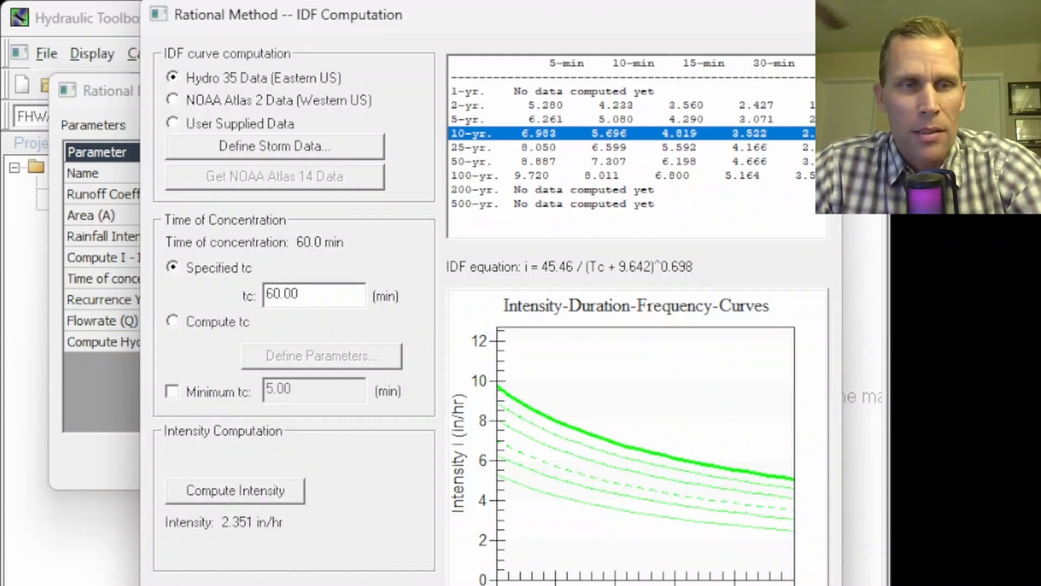
pyautogui.click(271, 321)
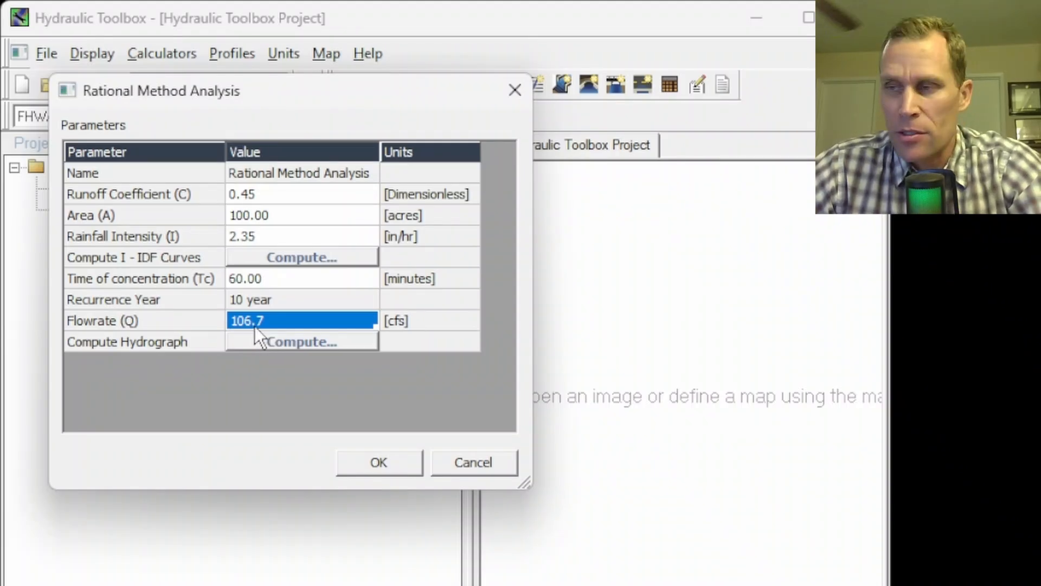
# Update the IDF computation to a 58-minute time of concentration, recompute the intensity, and check the analysis flowrate
pyautogui.click(301, 258)
pyautogui.moveTo(661, 196); pyautogui.dragTo(277, 18)
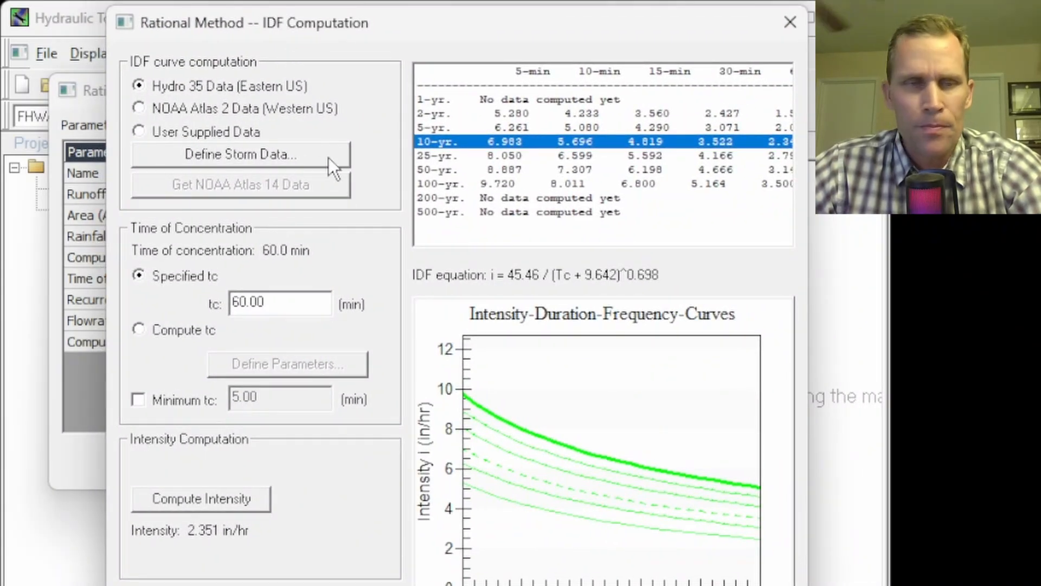
pyautogui.moveTo(293, 304); pyautogui.dragTo(214, 301)
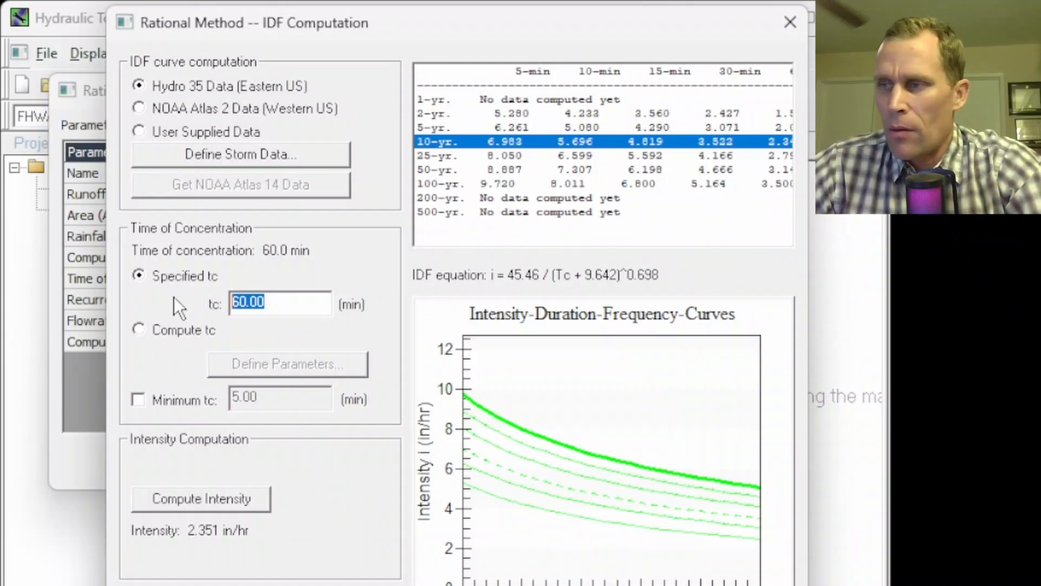
pyautogui.write('58')
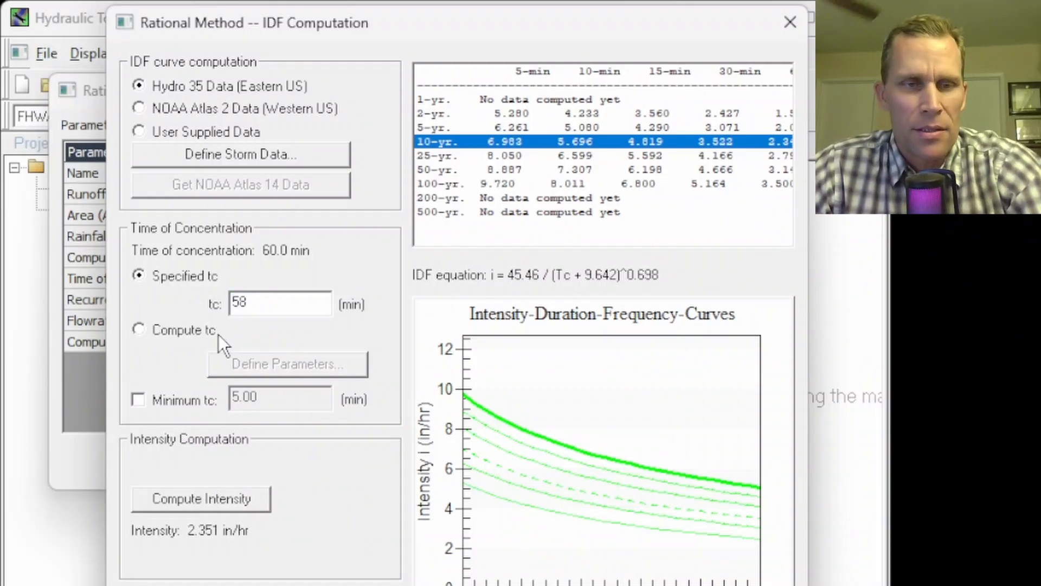
pyautogui.click(226, 500)
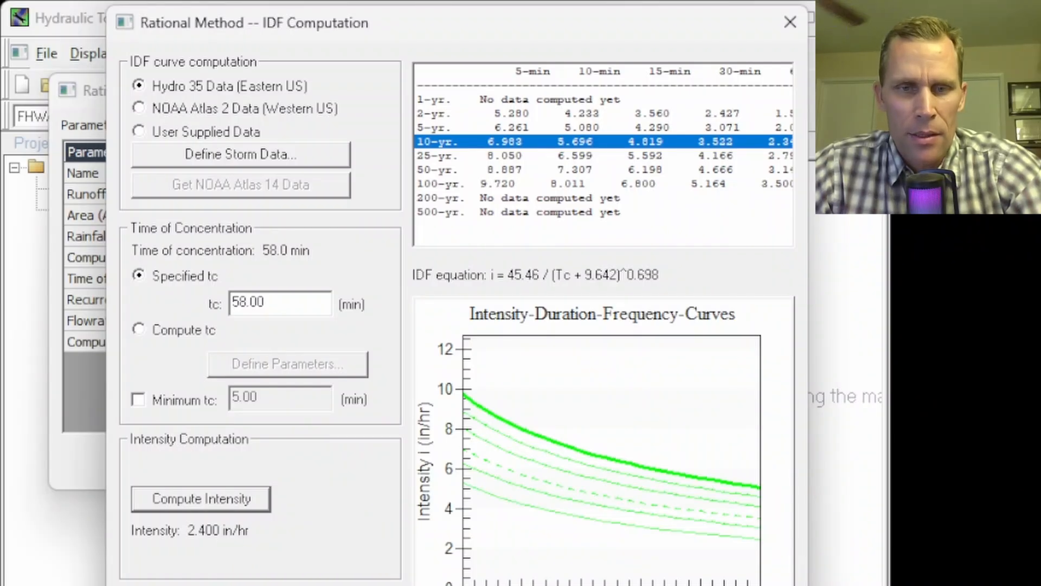
pyautogui.click(244, 585)
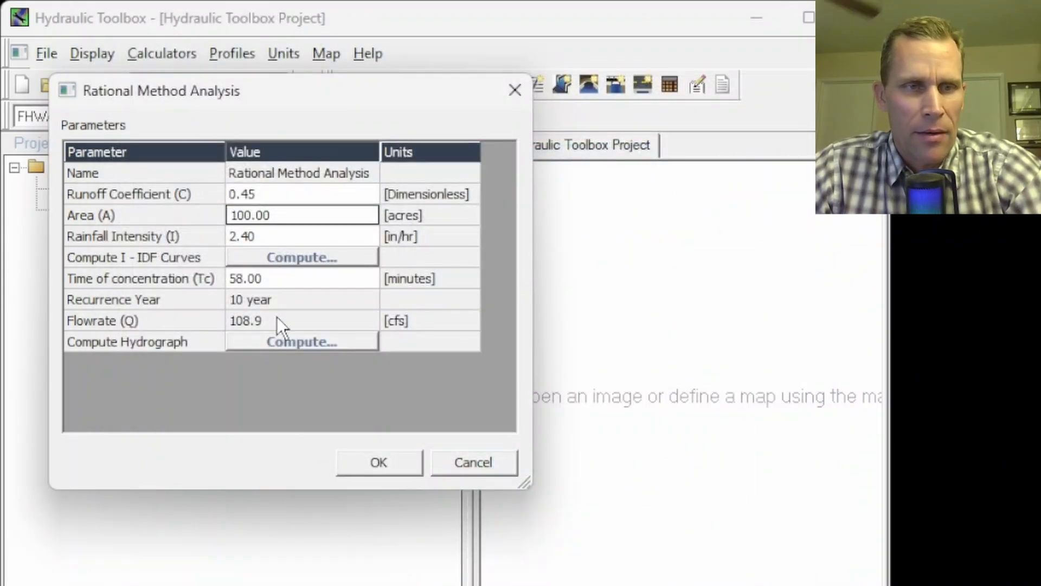
pyautogui.click(276, 320)
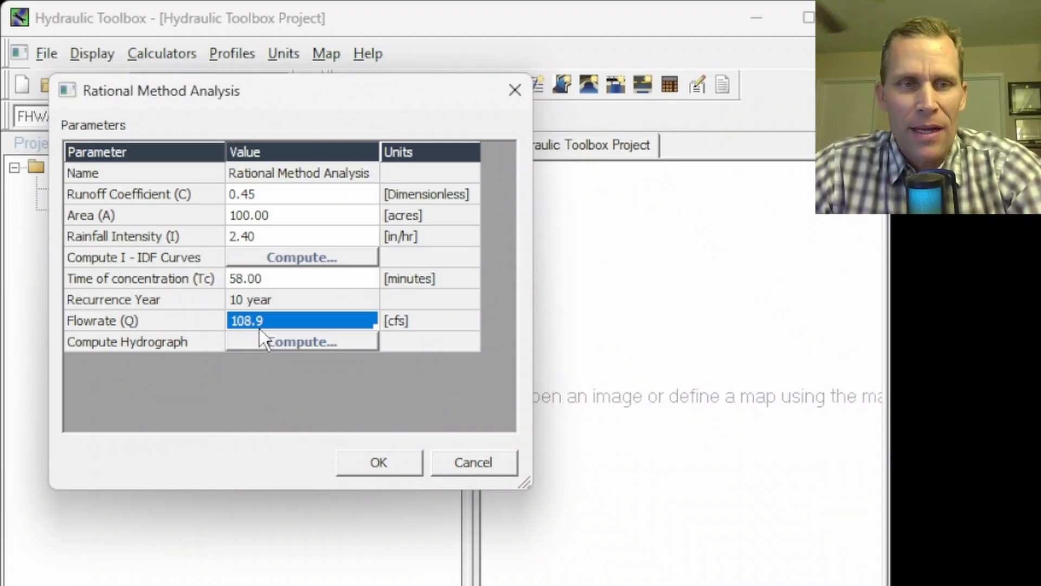
# Set the specified time of concentration to 30 minutes in the IDF computation, recompute the intensity, and check the resulting rainfall intensity and flowrate
pyautogui.click(290, 258)
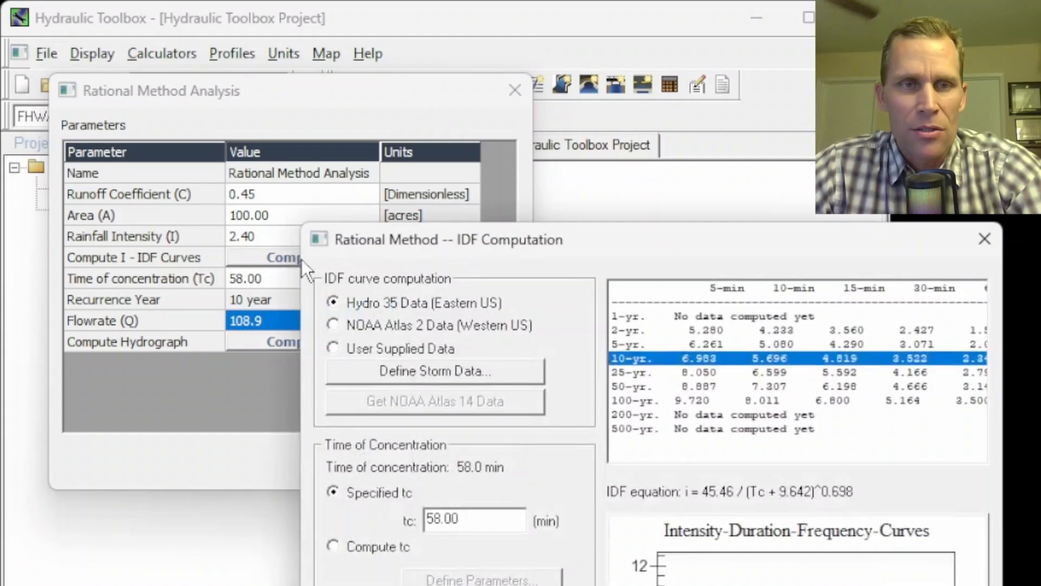
pyautogui.moveTo(386, 223); pyautogui.dragTo(247, 29)
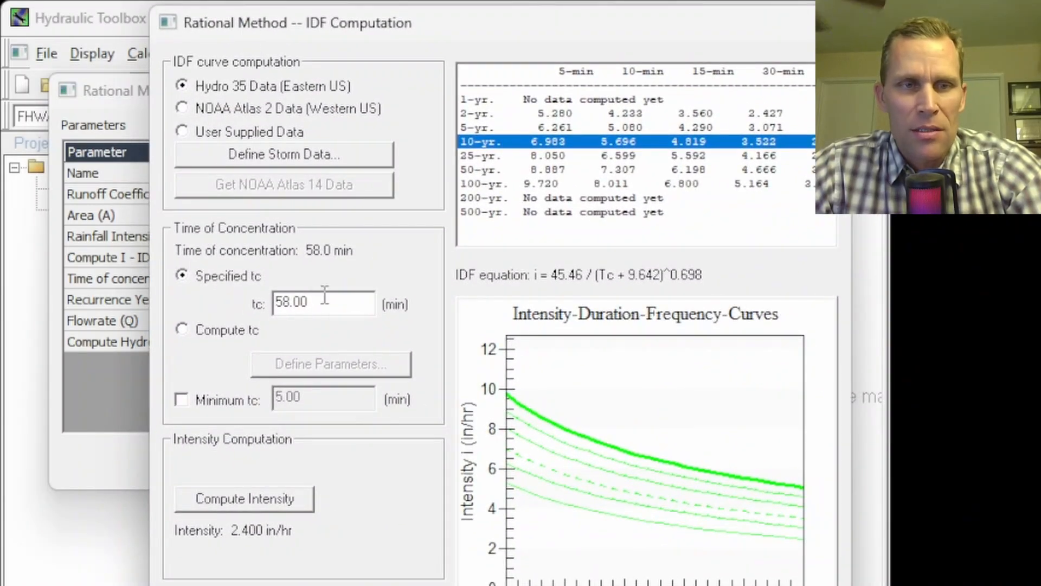
pyautogui.moveTo(325, 298); pyautogui.dragTo(259, 298)
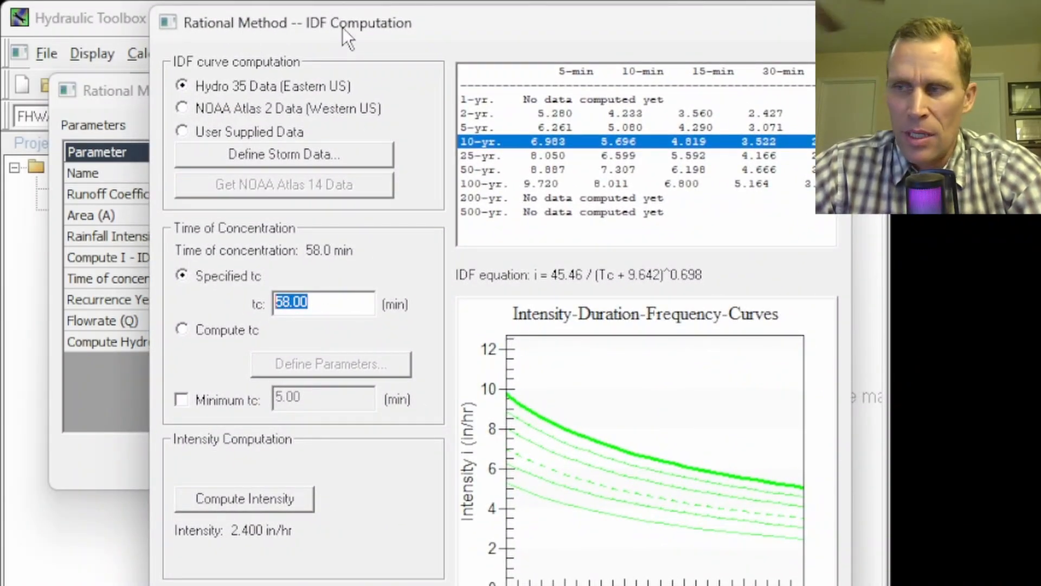
pyautogui.moveTo(326, 302); pyautogui.dragTo(260, 296)
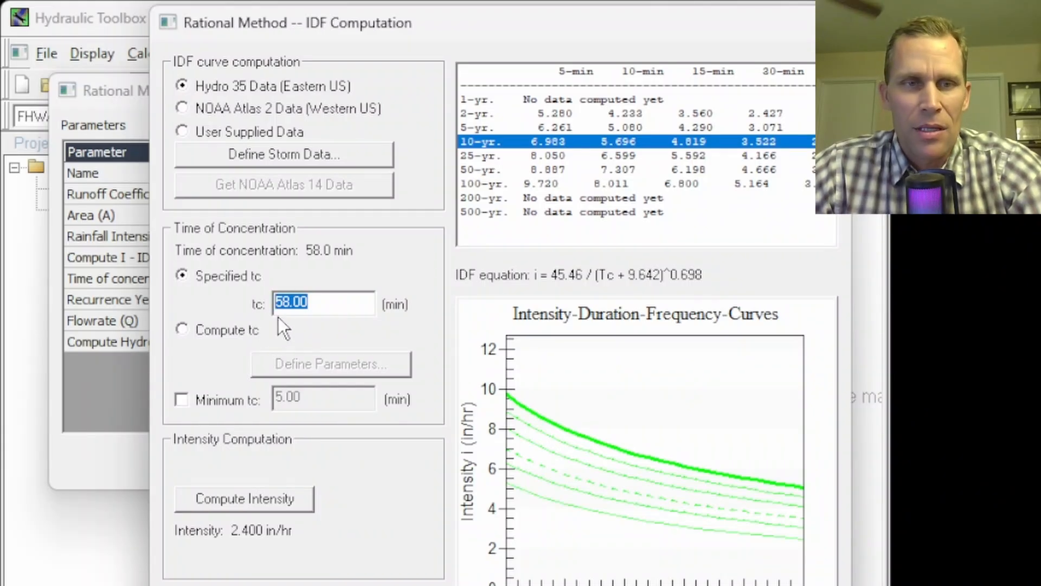
pyautogui.click(327, 304)
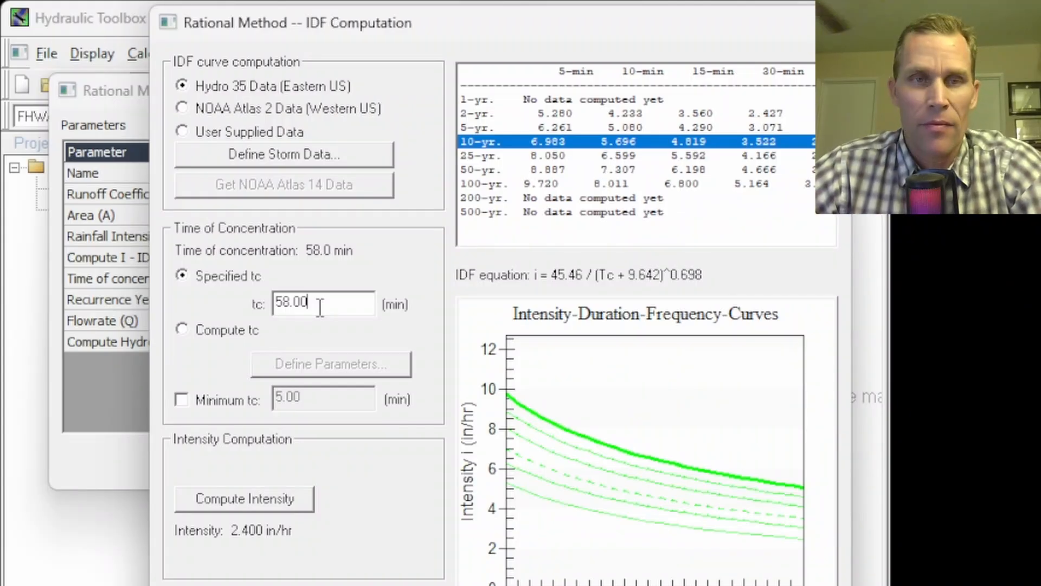
pyautogui.moveTo(318, 304); pyautogui.dragTo(225, 298)
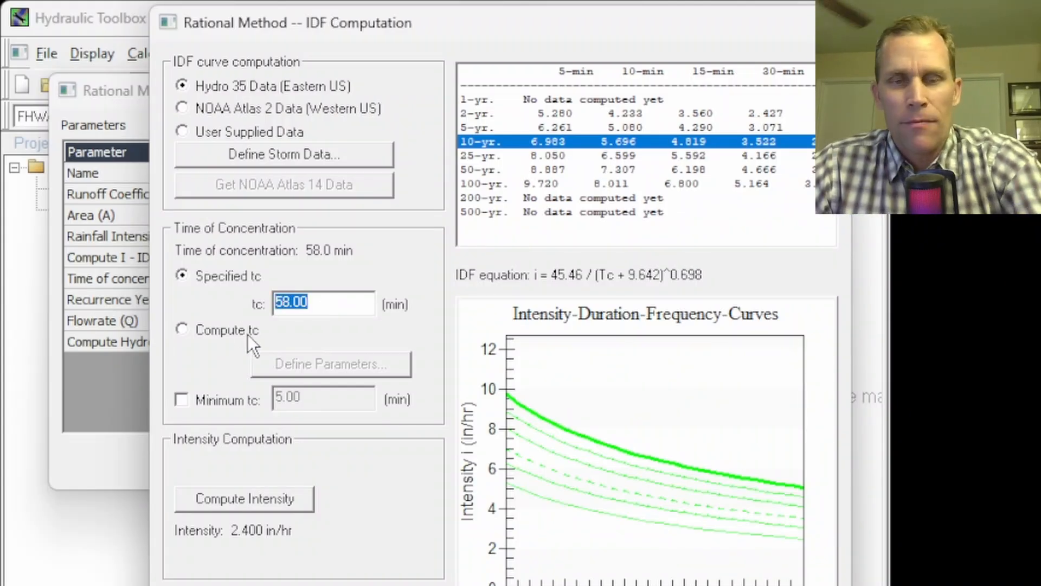
pyautogui.write('30')
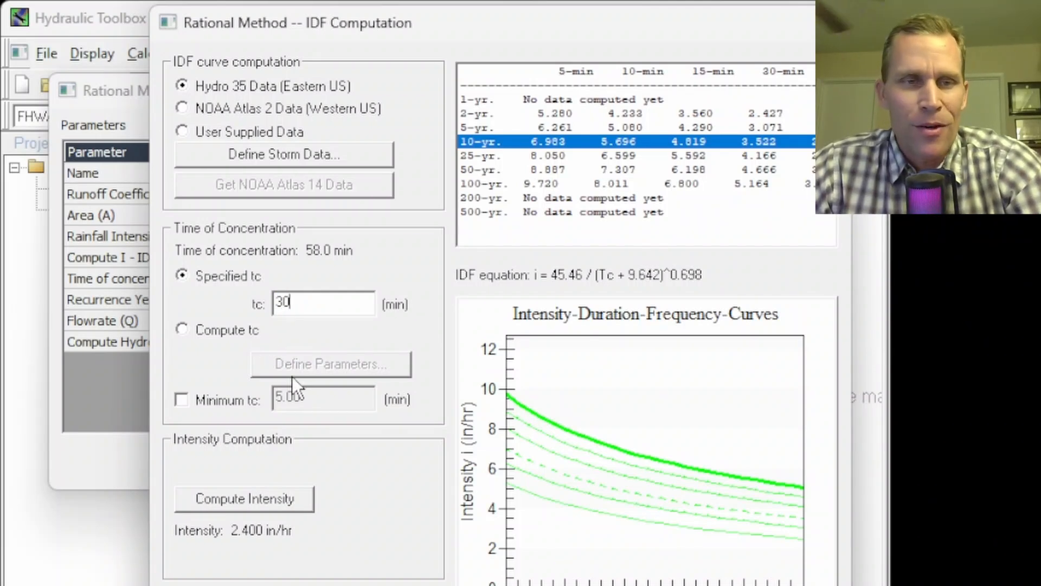
pyautogui.press('Tab')
pyautogui.click(276, 499)
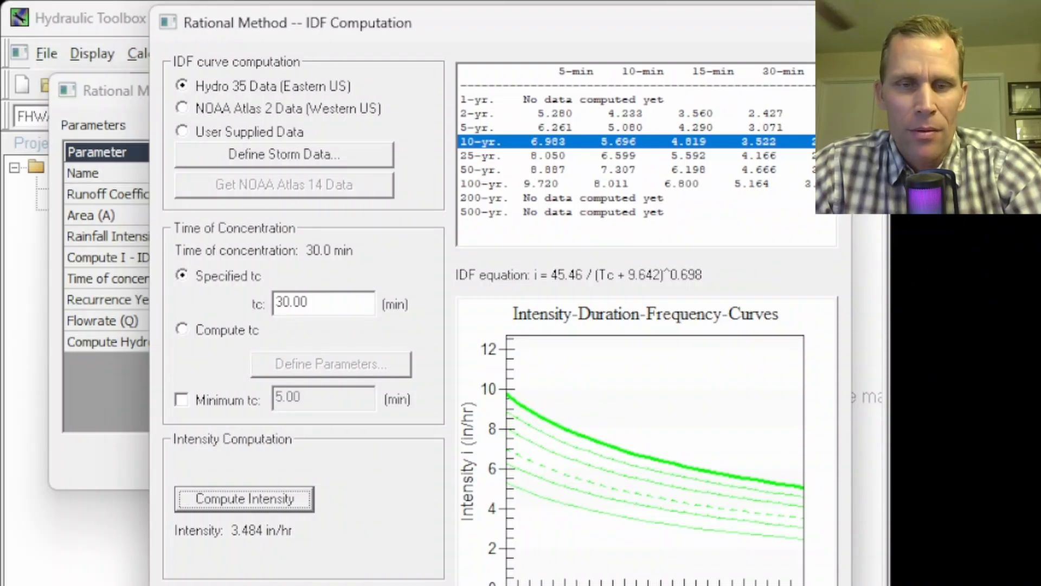
pyautogui.click(700, 585)
pyautogui.click(265, 238)
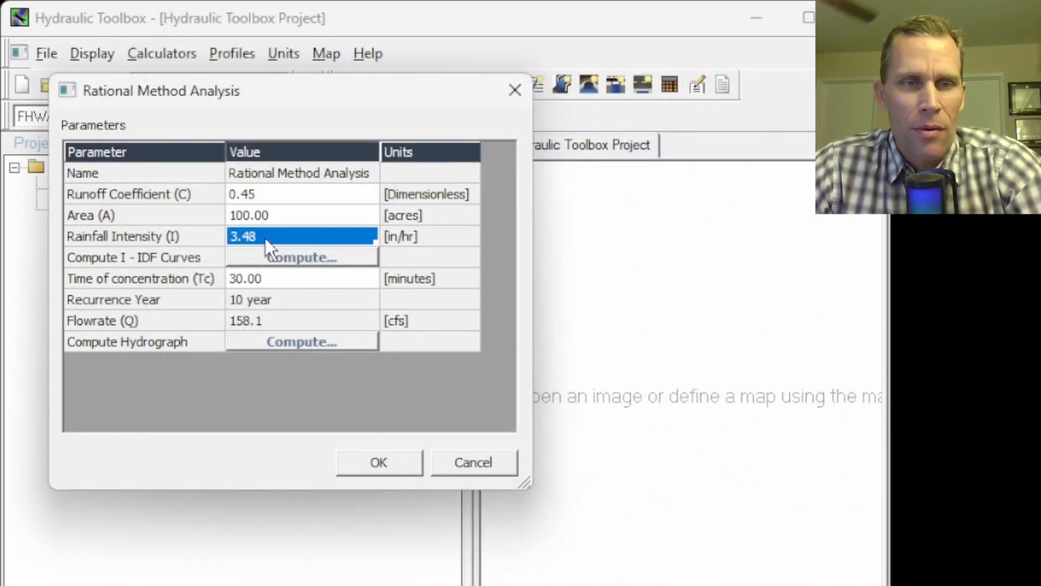
pyautogui.click(269, 321)
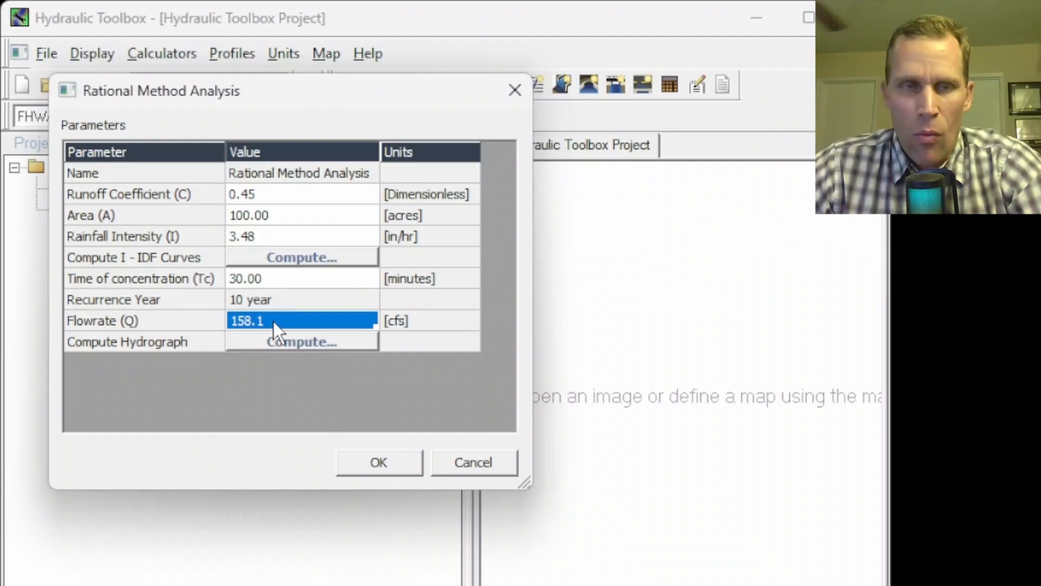
# Lower the specified time of concentration to 20 minutes, recompute the 10-year intensity, and check the analysis flowrate
pyautogui.click(298, 256)
pyautogui.moveTo(586, 233); pyautogui.dragTo(399, 10)
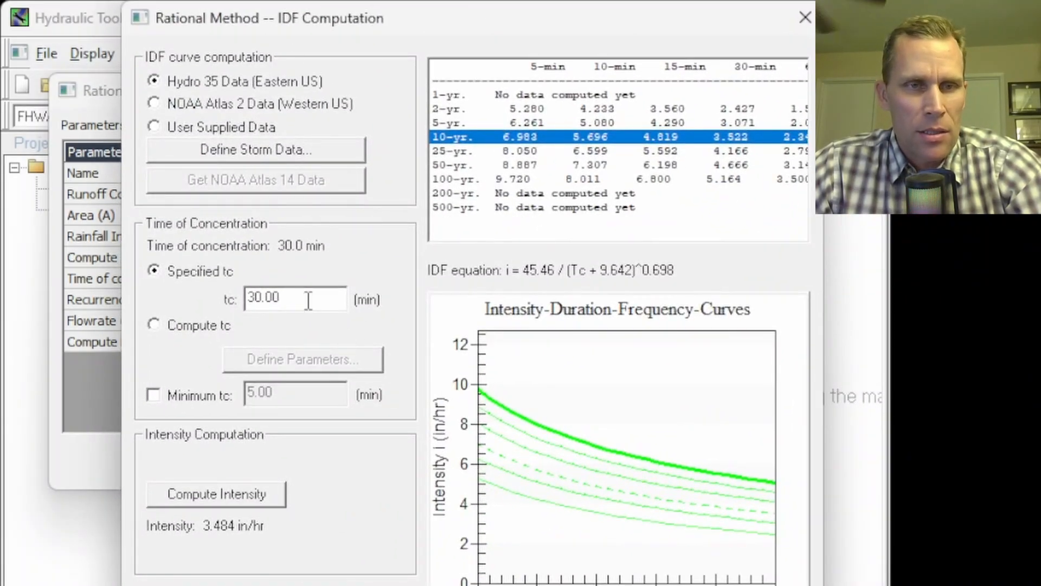
pyautogui.moveTo(308, 300); pyautogui.dragTo(197, 289)
pyautogui.write('20')
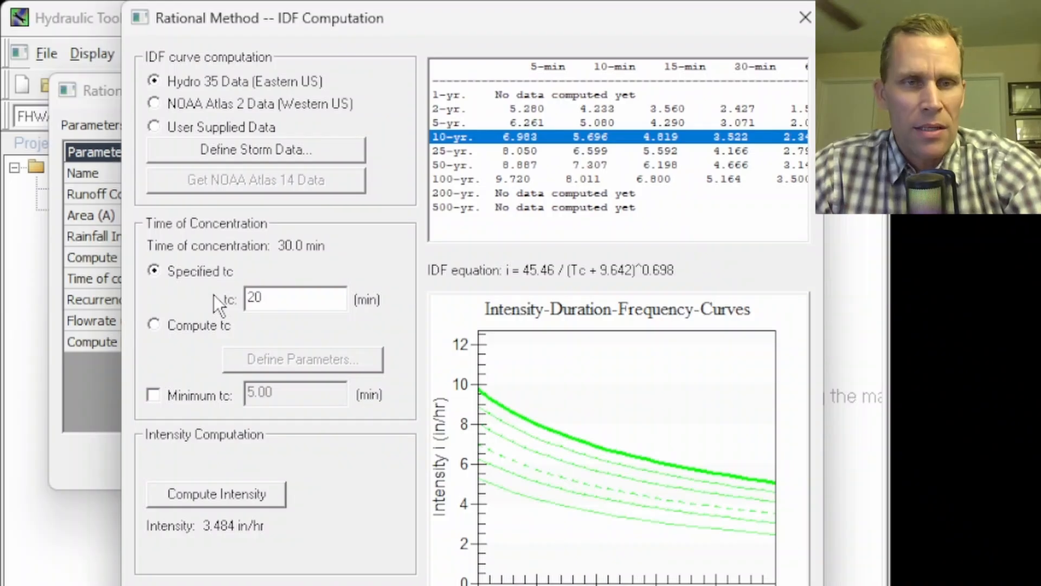
pyautogui.press('Tab')
pyautogui.click(247, 495)
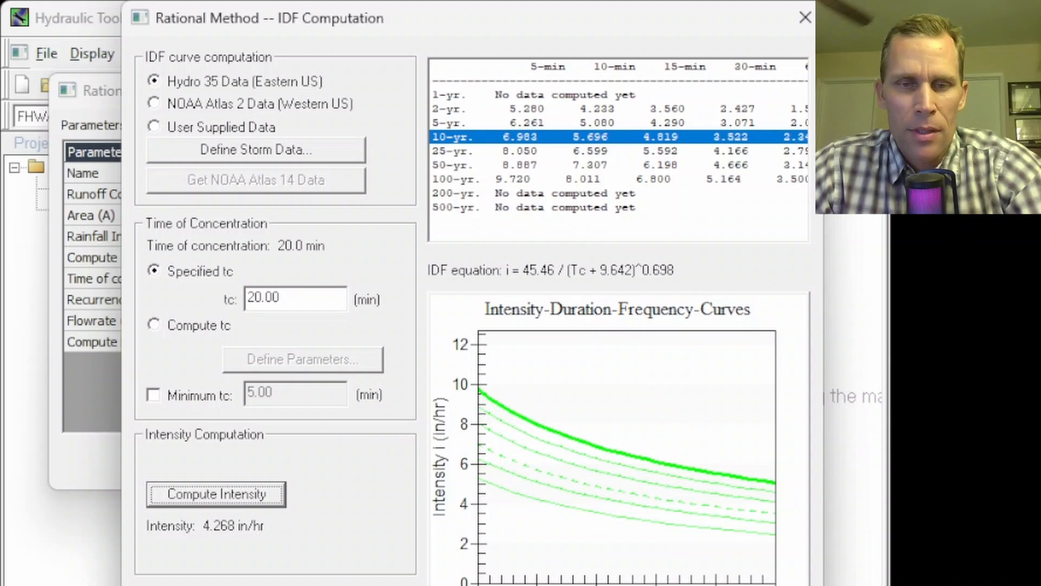
pyautogui.click(293, 585)
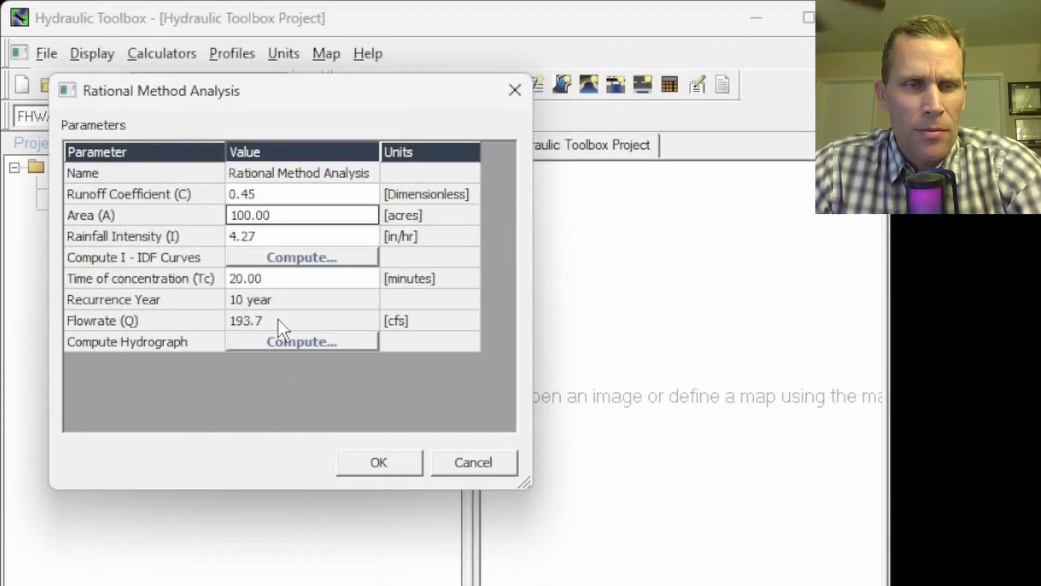
pyautogui.click(277, 319)
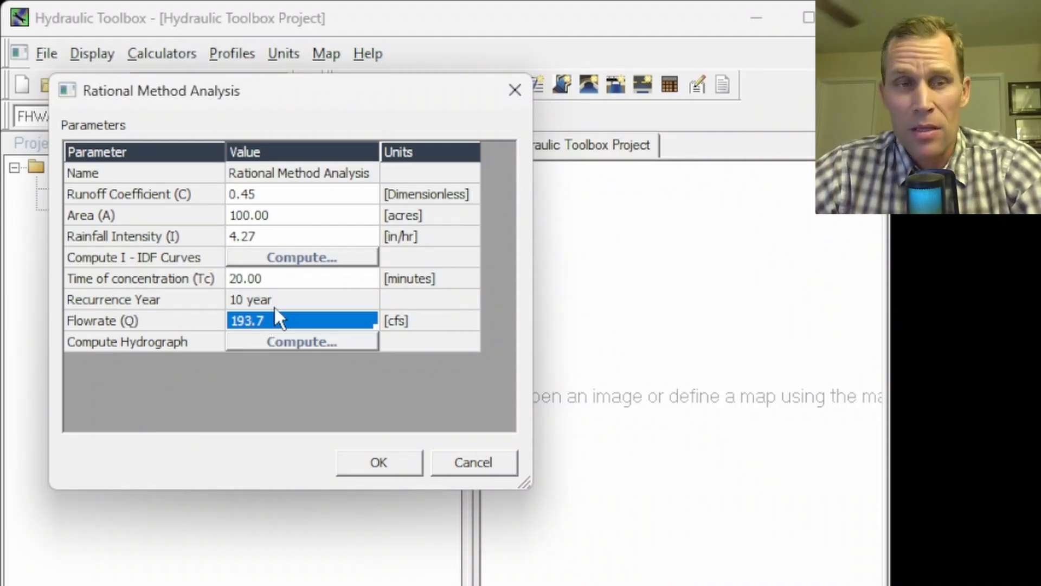
# Change the IDF computation to a 19-minute time of concentration, recompute the intensity, and check the analysis flowrate
pyautogui.click(295, 255)
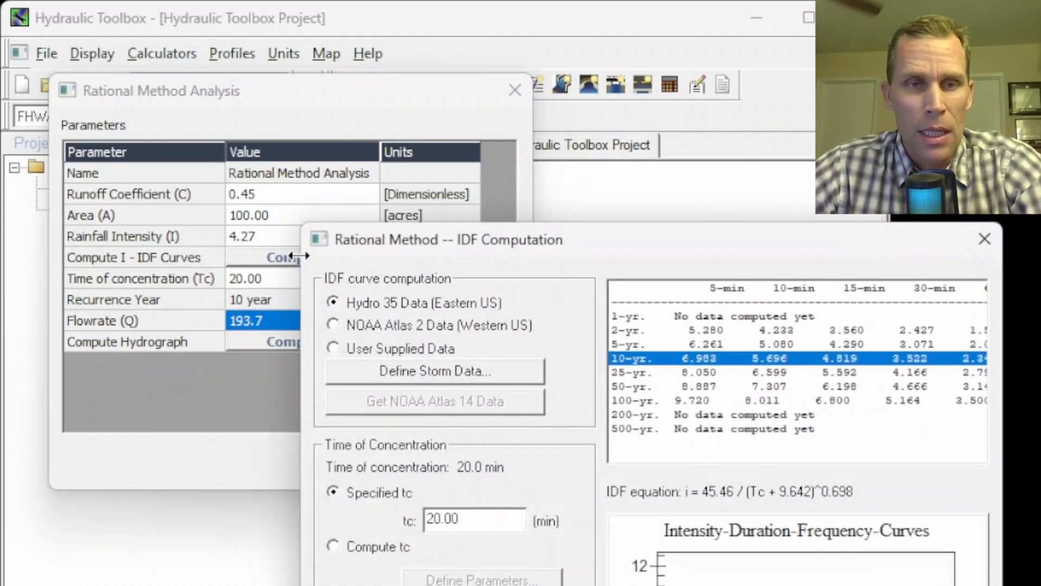
pyautogui.moveTo(478, 245); pyautogui.dragTo(315, 34)
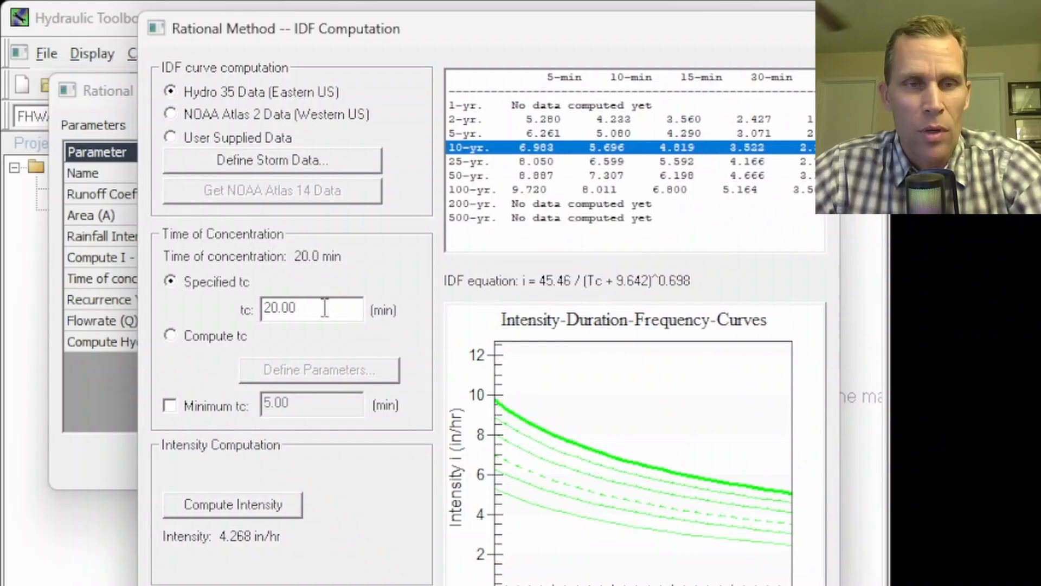
pyautogui.moveTo(324, 308); pyautogui.dragTo(209, 311)
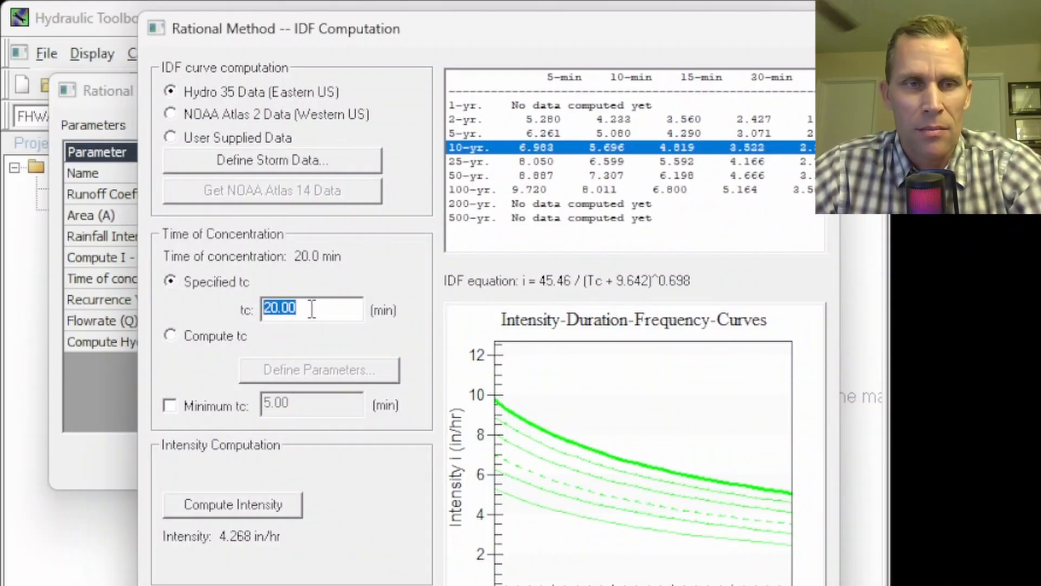
pyautogui.write('19')
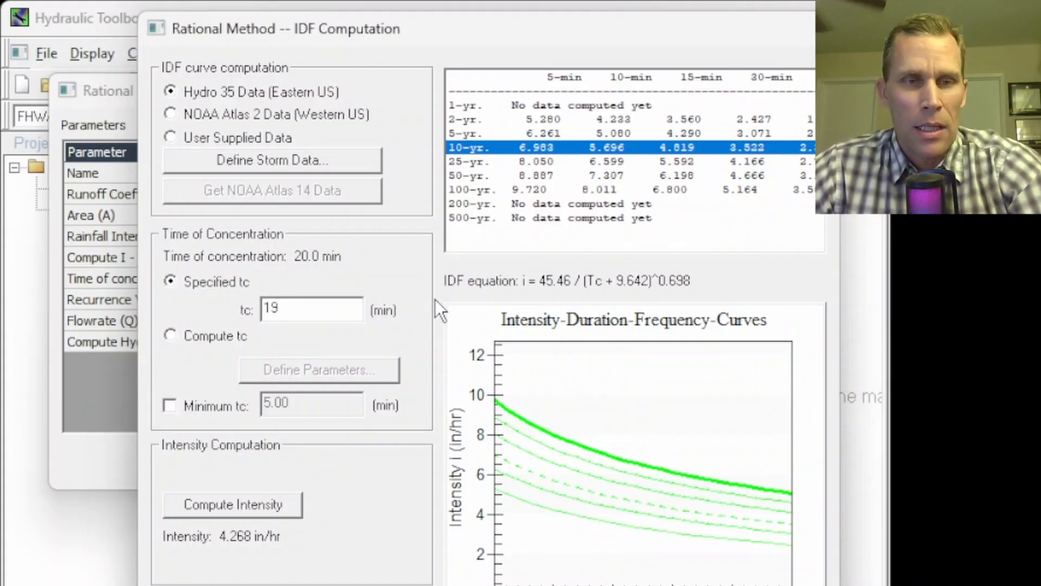
pyautogui.press('Tab')
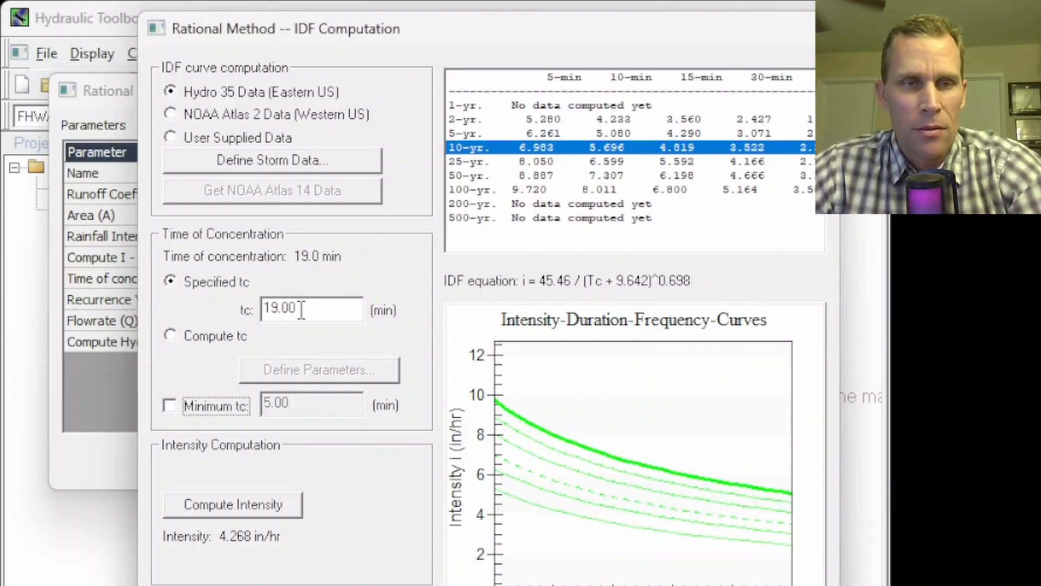
pyautogui.moveTo(307, 308); pyautogui.dragTo(246, 308)
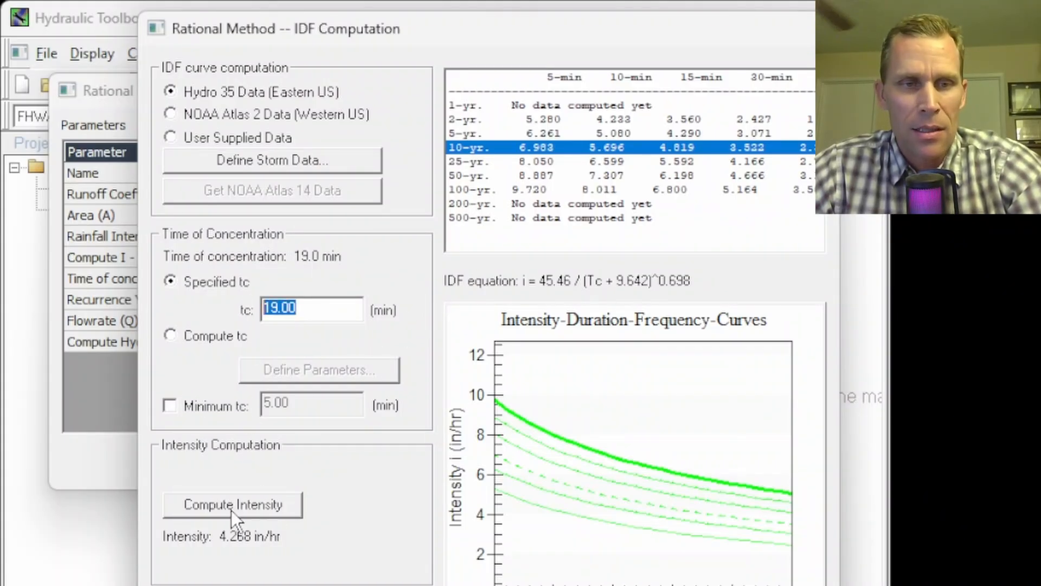
pyautogui.click(252, 506)
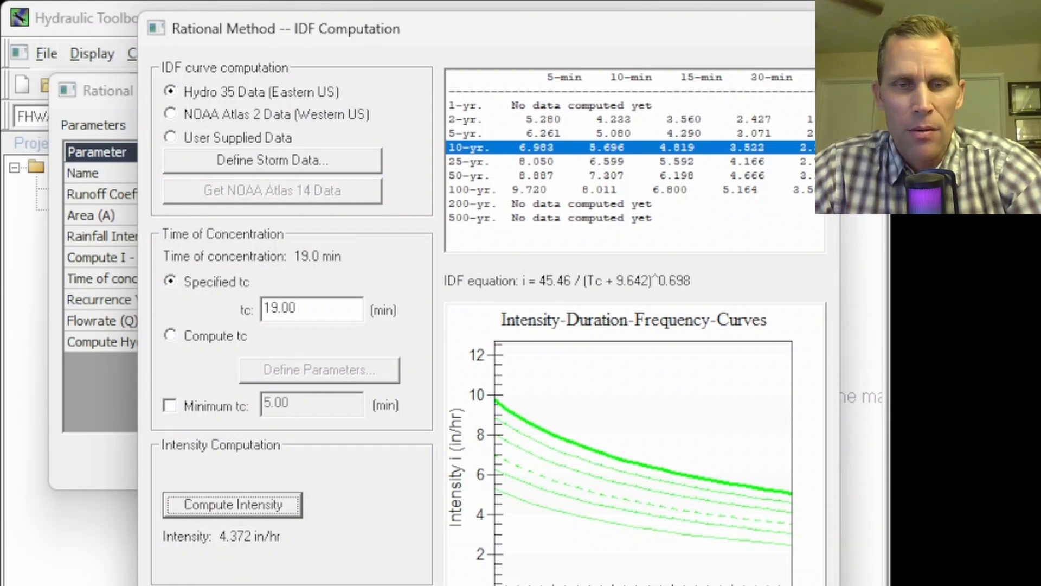
pyautogui.click(686, 585)
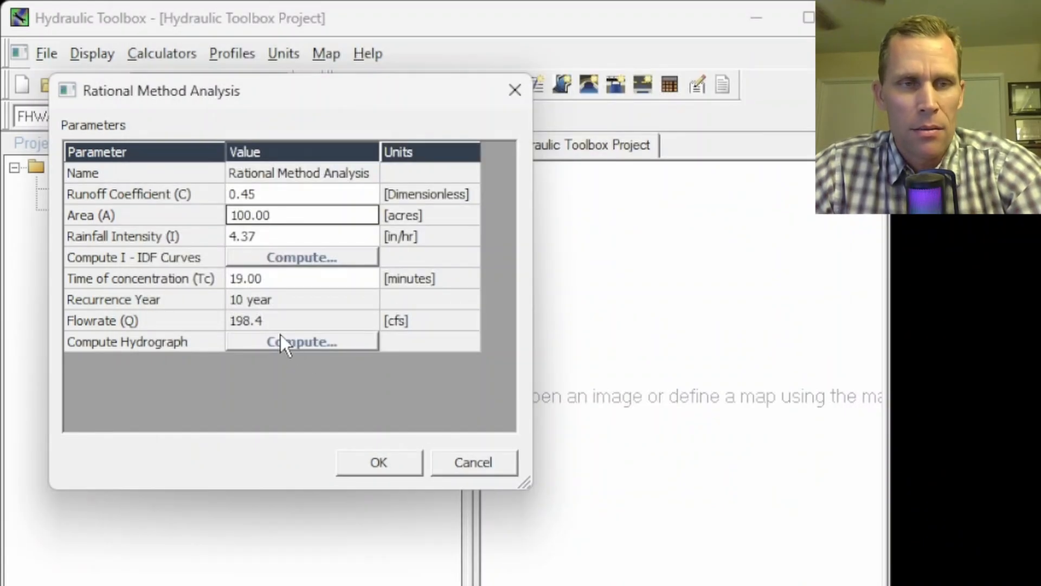
pyautogui.click(269, 321)
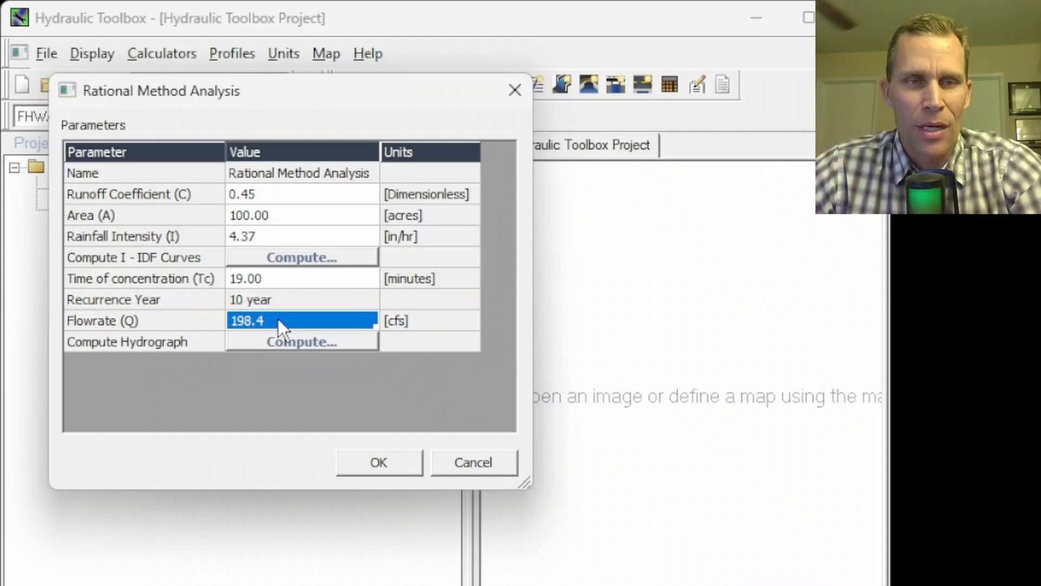
# Recompute the rainfall intensity with a specified time of concentration of 18 minutes and check the analysis flowrate
pyautogui.click(307, 257)
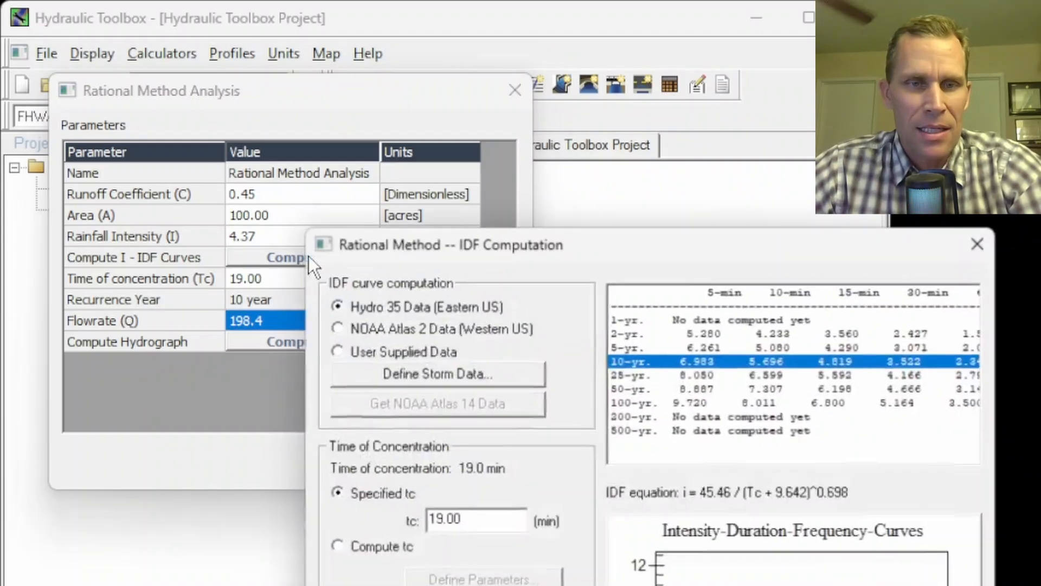
pyautogui.write('18')
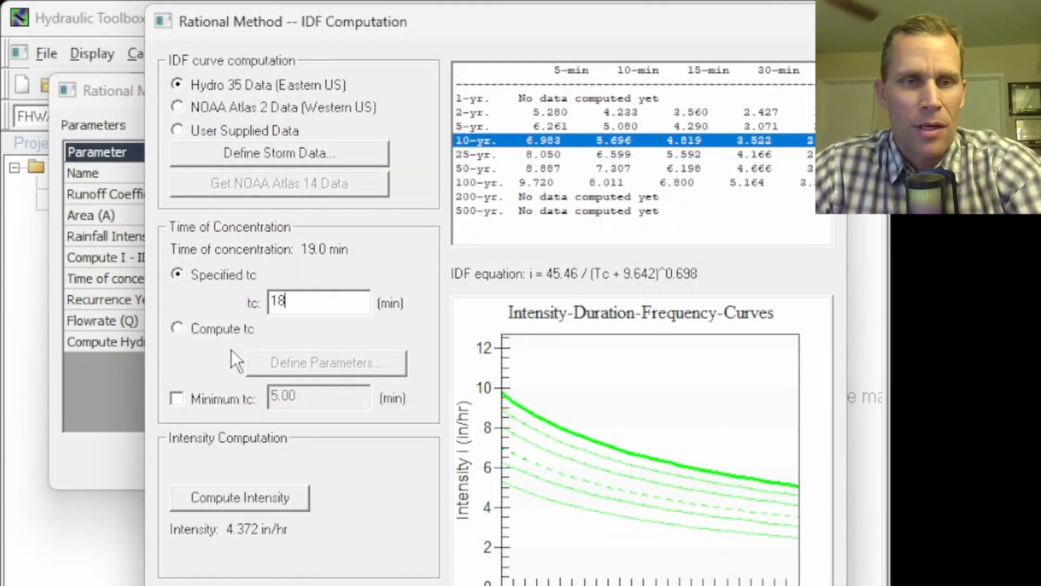
pyautogui.click(269, 491)
pyautogui.click(348, 585)
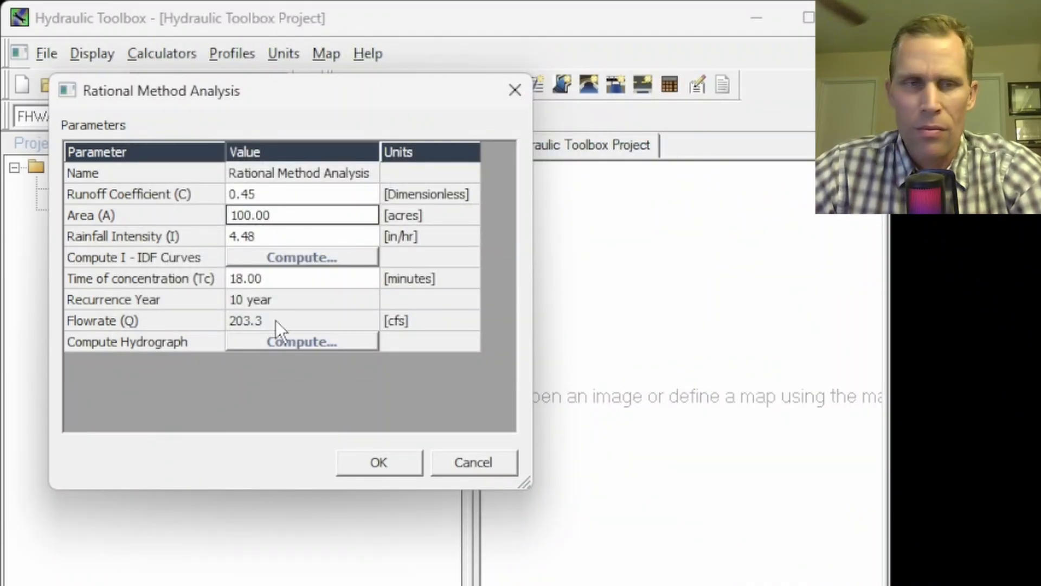
pyautogui.click(276, 320)
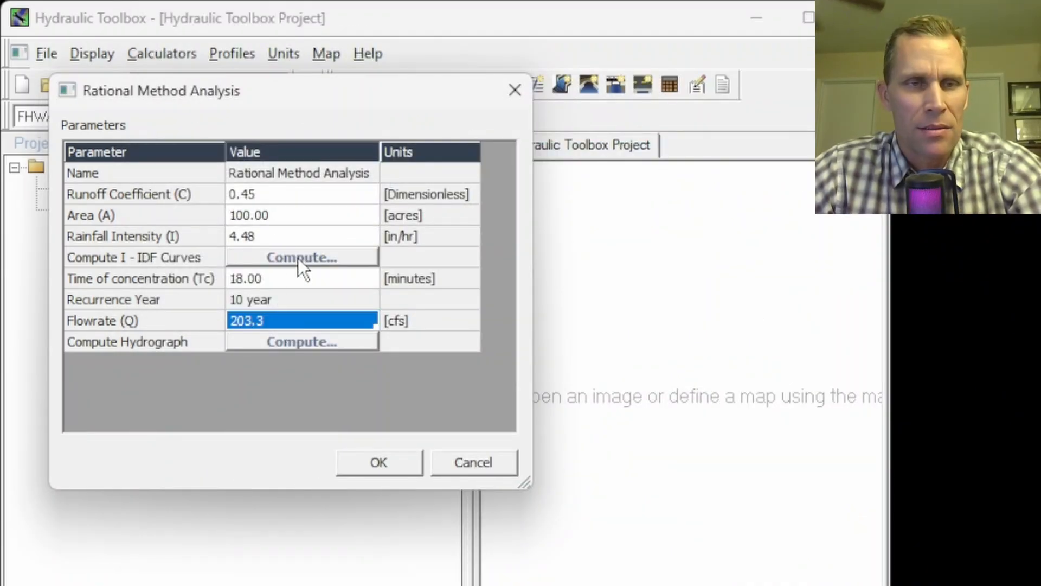
# Set the time of concentration to 19 minutes directly in the Rational Method analysis parameters
pyautogui.click(291, 279)
pyautogui.write('19')
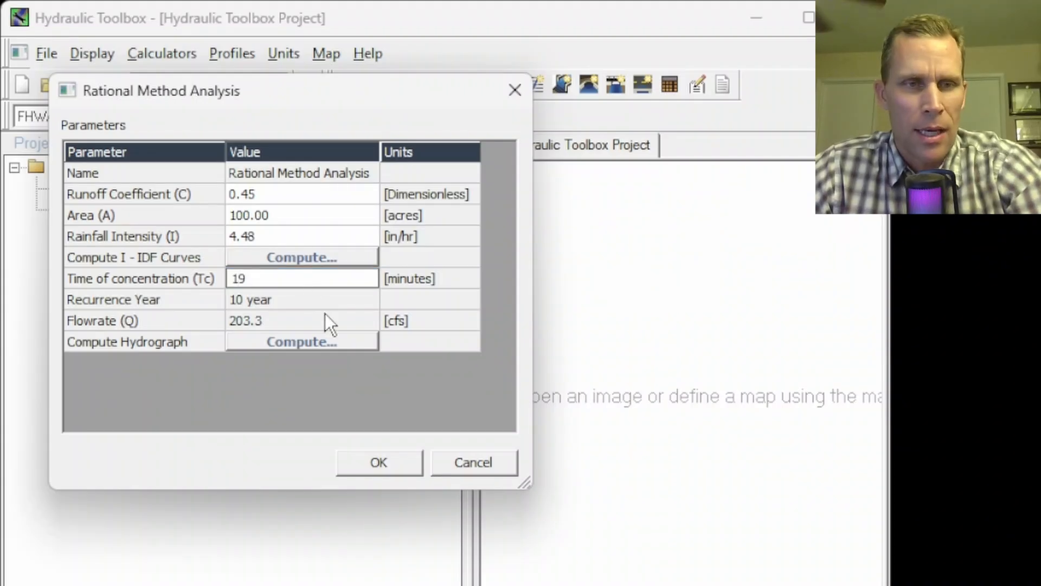
pyautogui.press('Return')
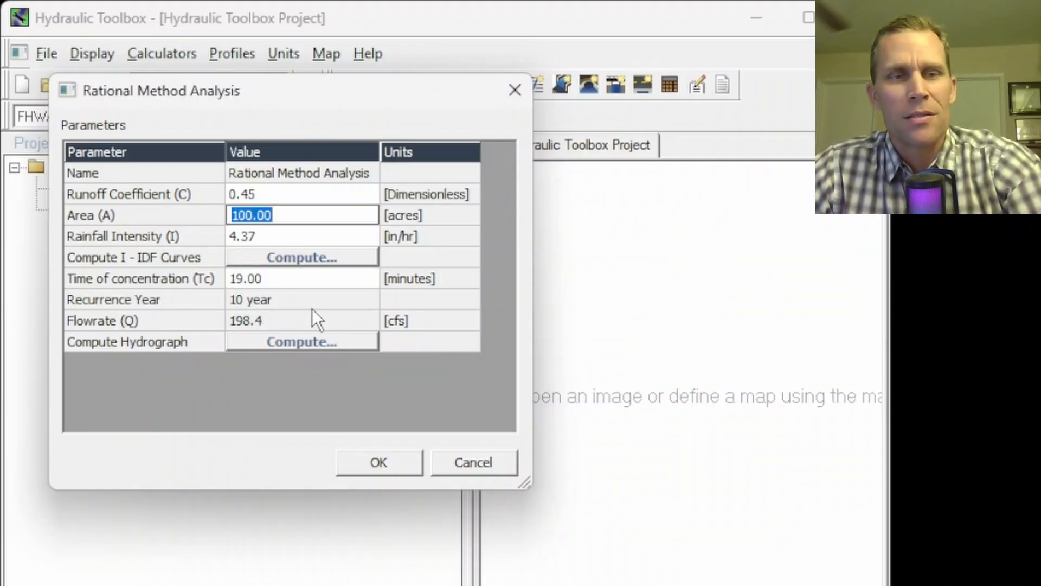
# Re-enter 19 minutes as the specified time of concentration in the IDF computation, apply it, and check the flowrate
pyautogui.click(287, 284)
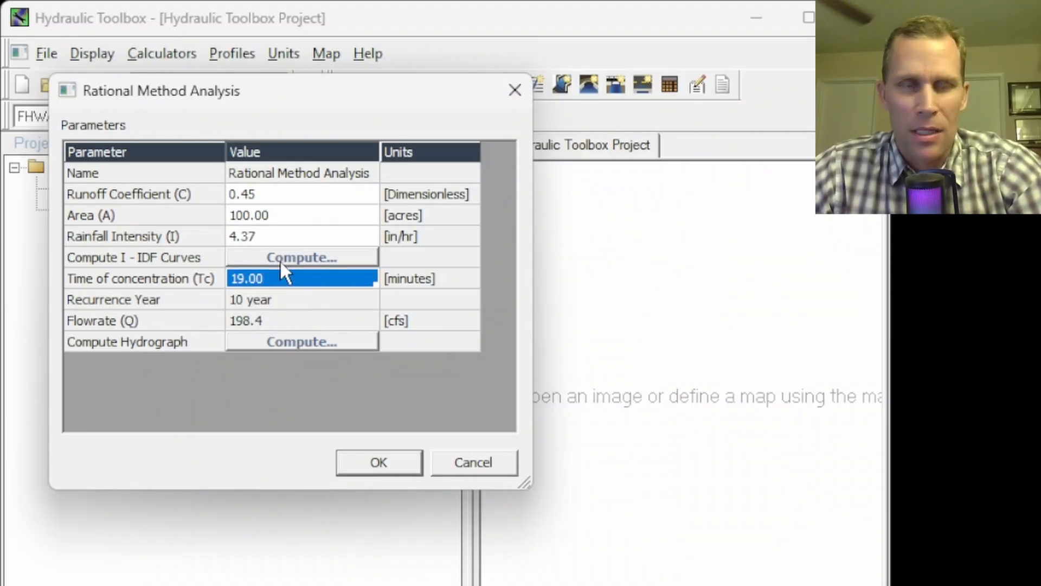
pyautogui.click(280, 259)
pyautogui.moveTo(464, 249); pyautogui.dragTo(284, 51)
pyautogui.moveTo(286, 324); pyautogui.dragTo(214, 320)
pyautogui.write('19')
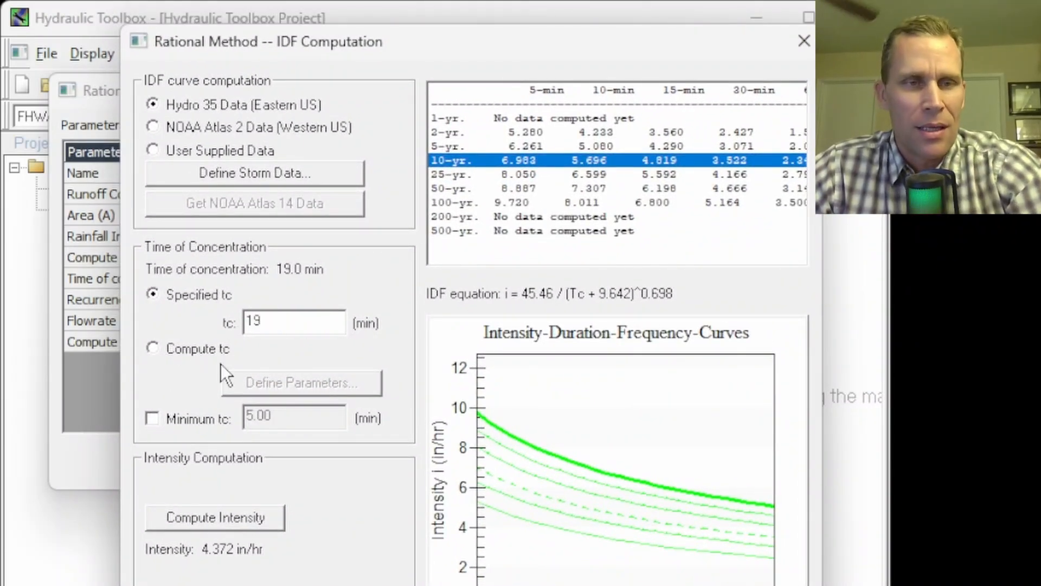
pyautogui.press('Return')
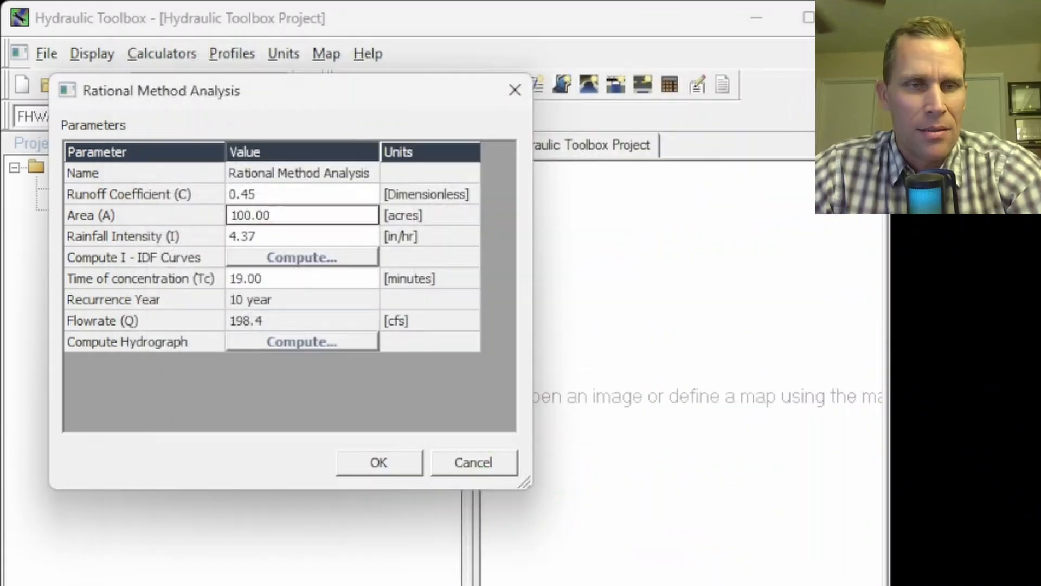
pyautogui.click(261, 327)
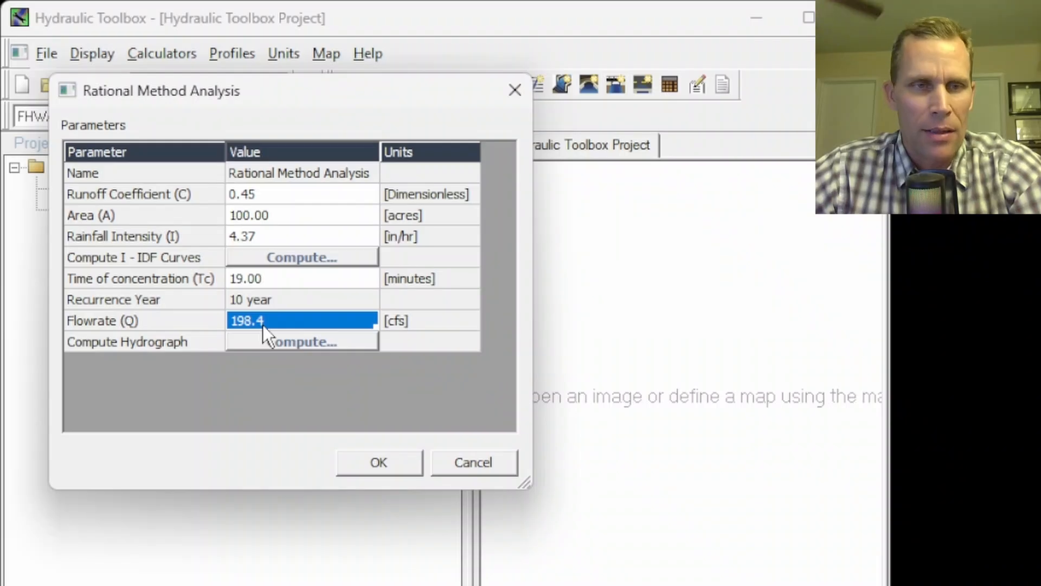
# Review the time of concentration, area, and runoff coefficient used in the Rational Method analysis
pyautogui.click(286, 279)
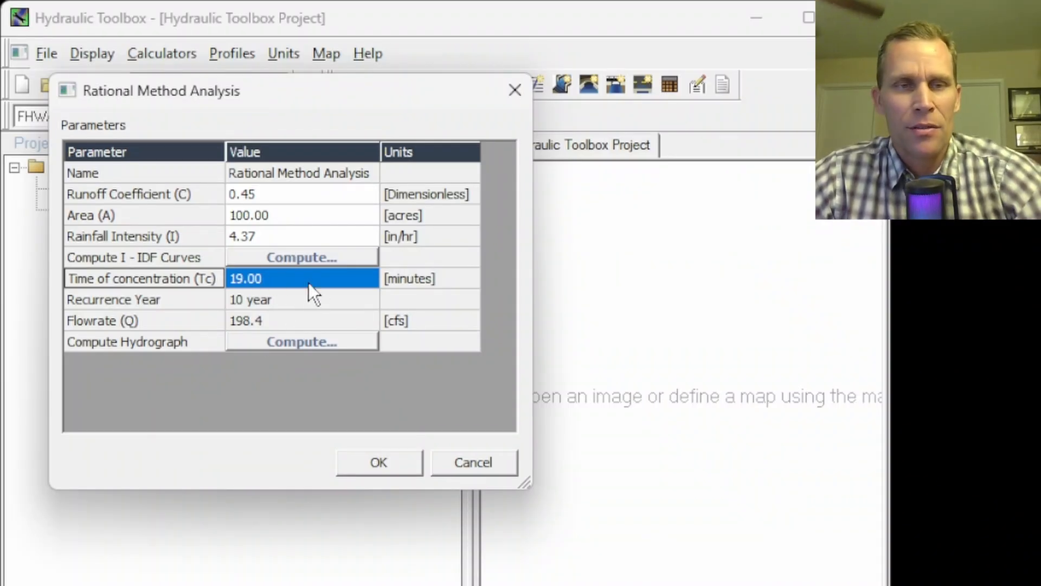
pyautogui.click(307, 214)
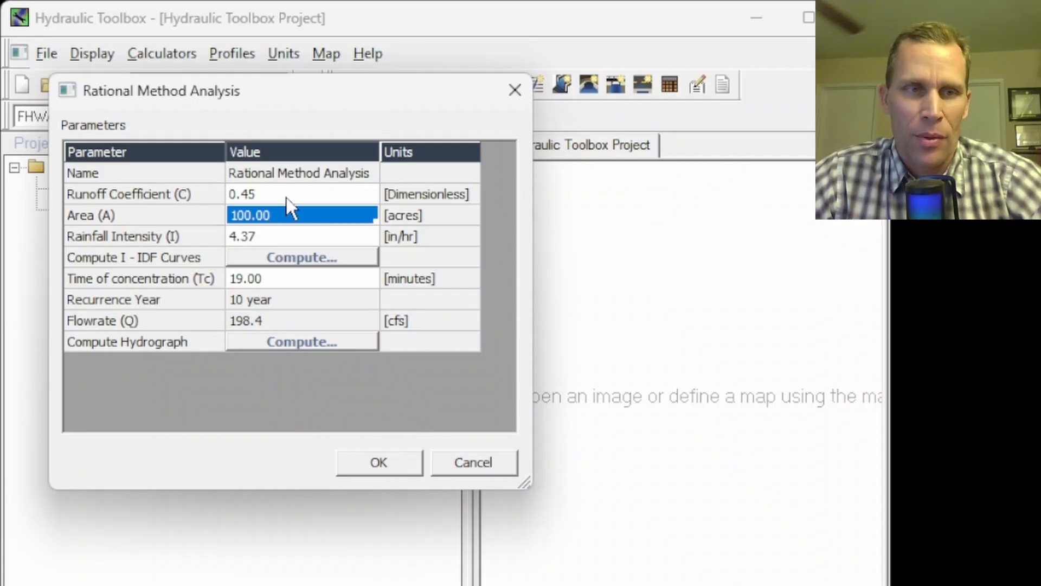
pyautogui.click(303, 199)
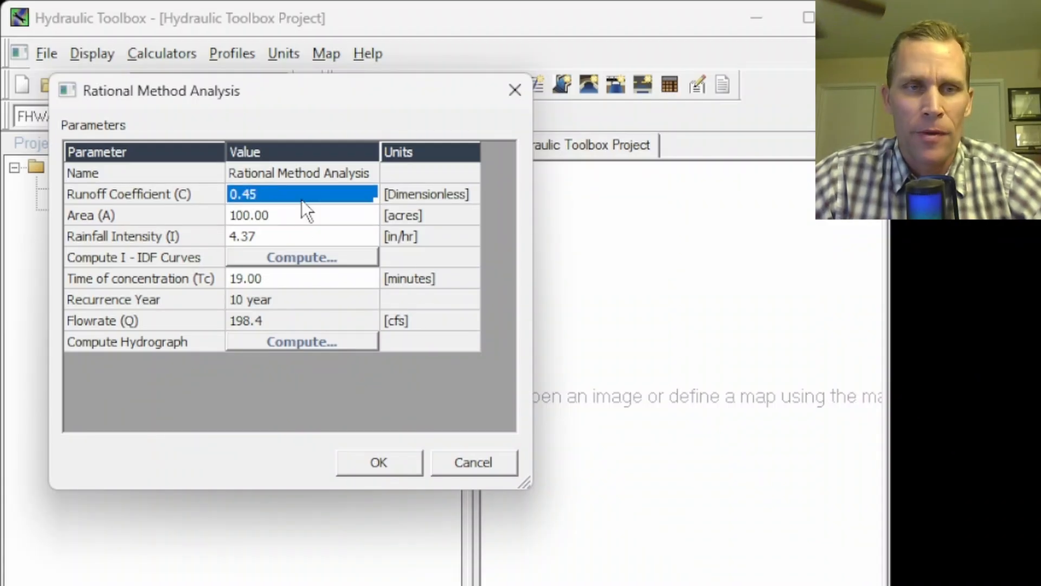